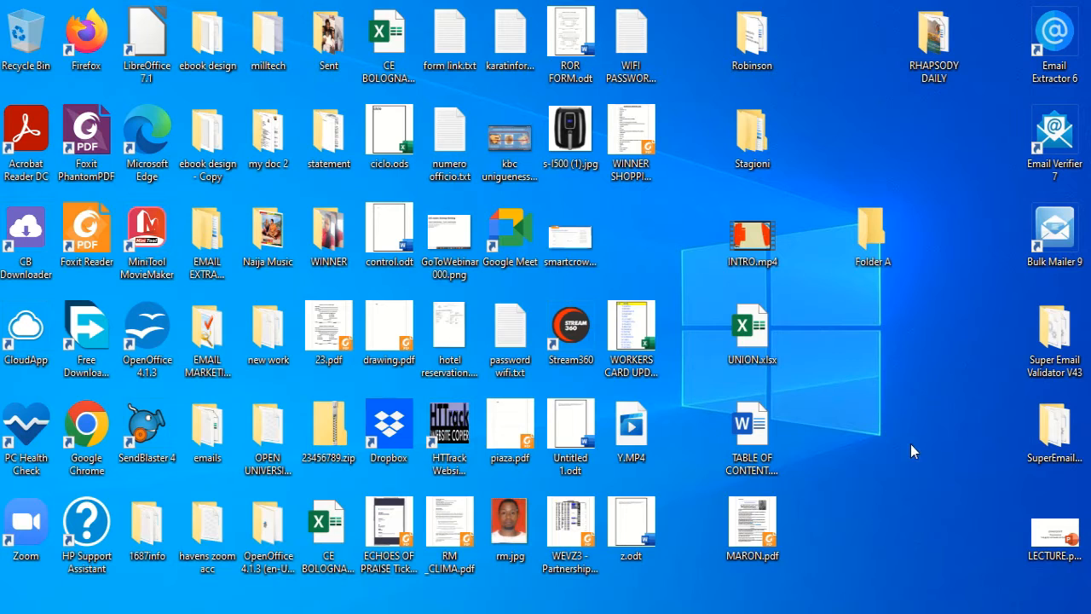
mouse_move(689, 613)
key(super)
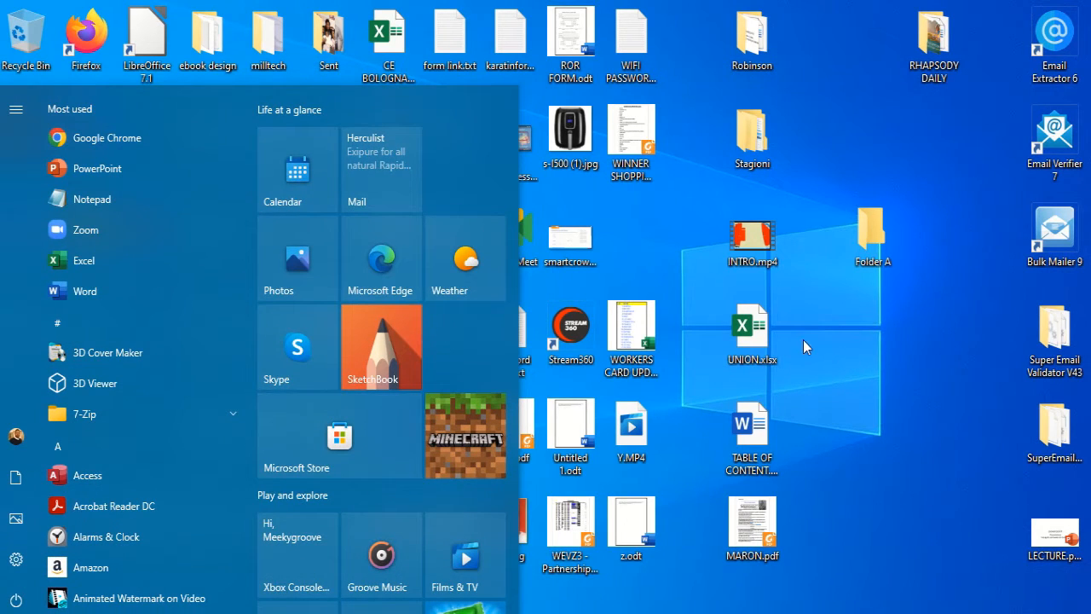
key(super)
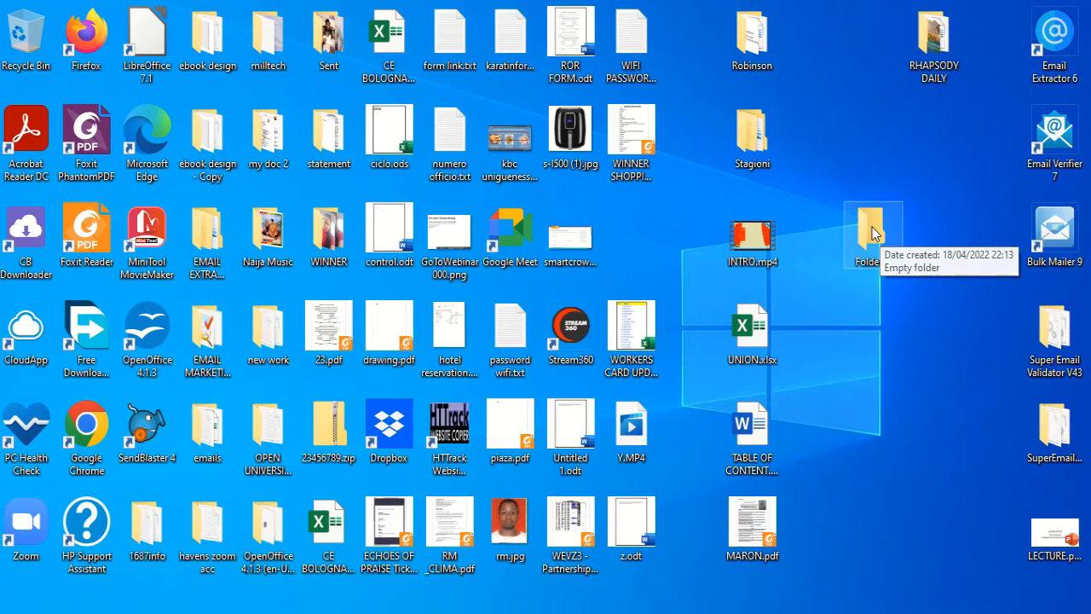
drag(869, 232, 874, 285)
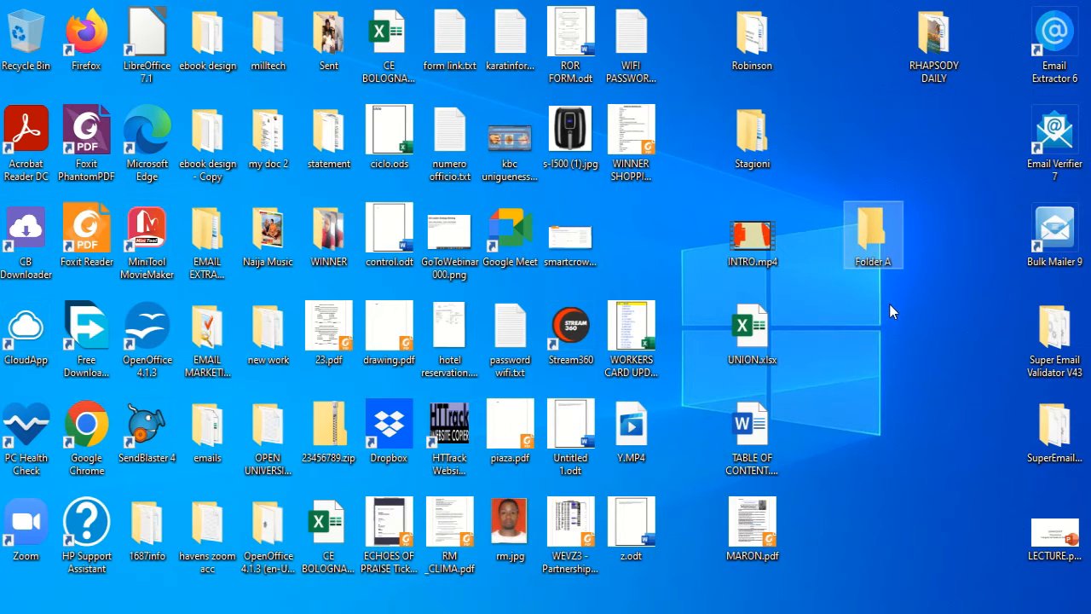
click(917, 294)
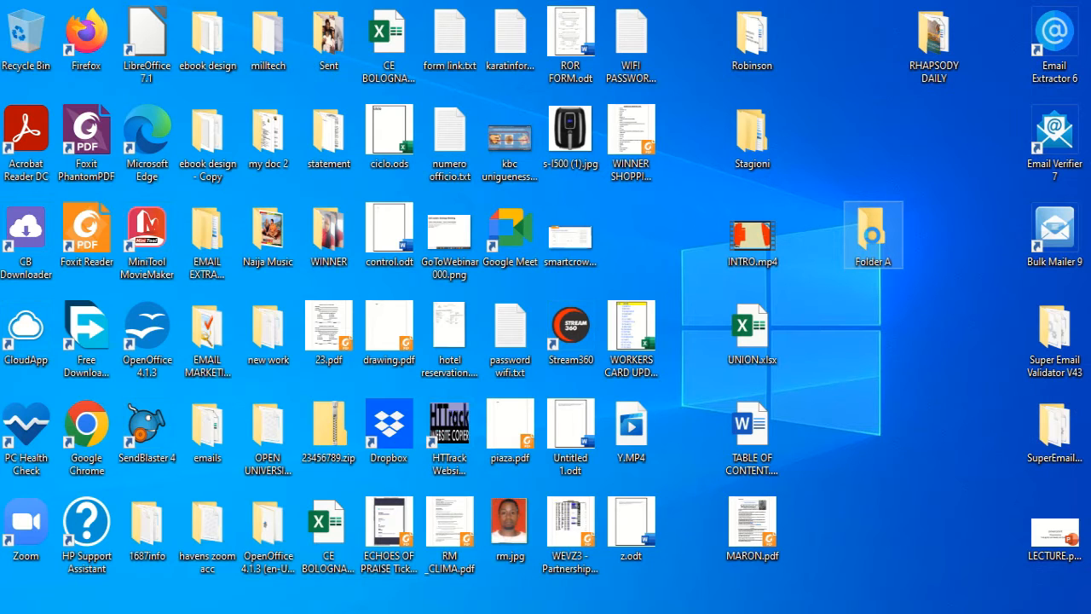
Rename the desktop folder "Folder A" as "Blue B".
right_click(874, 243)
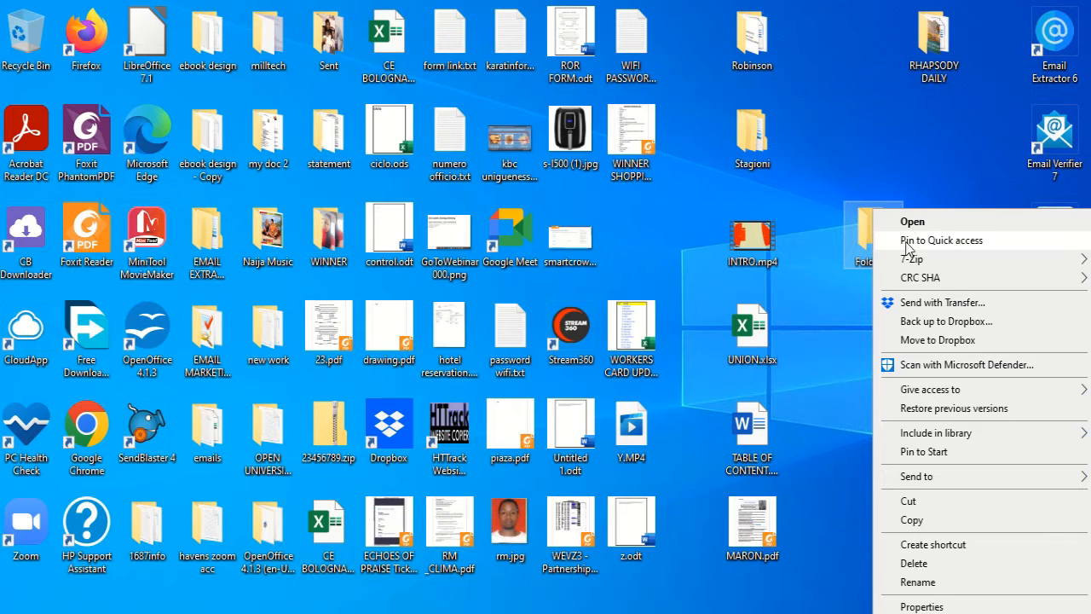
click(932, 582)
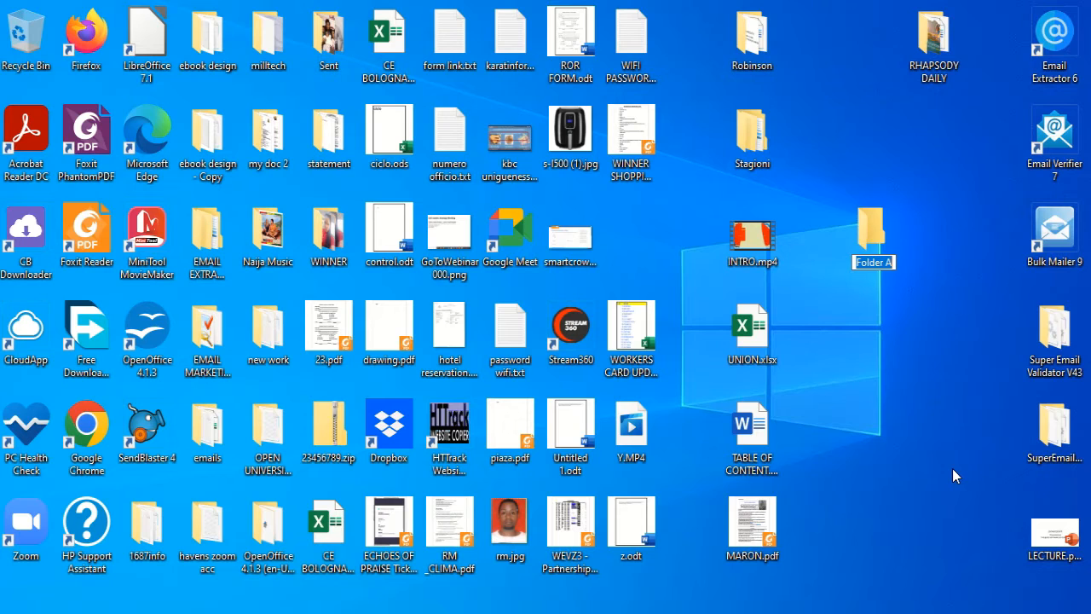
text(blue)
key(BackSpace)
key(BackSpace)
key(BackSpace)
key(BackSpace)
text(Blue b)
key(BackSpace)
text(B)
key(Return)
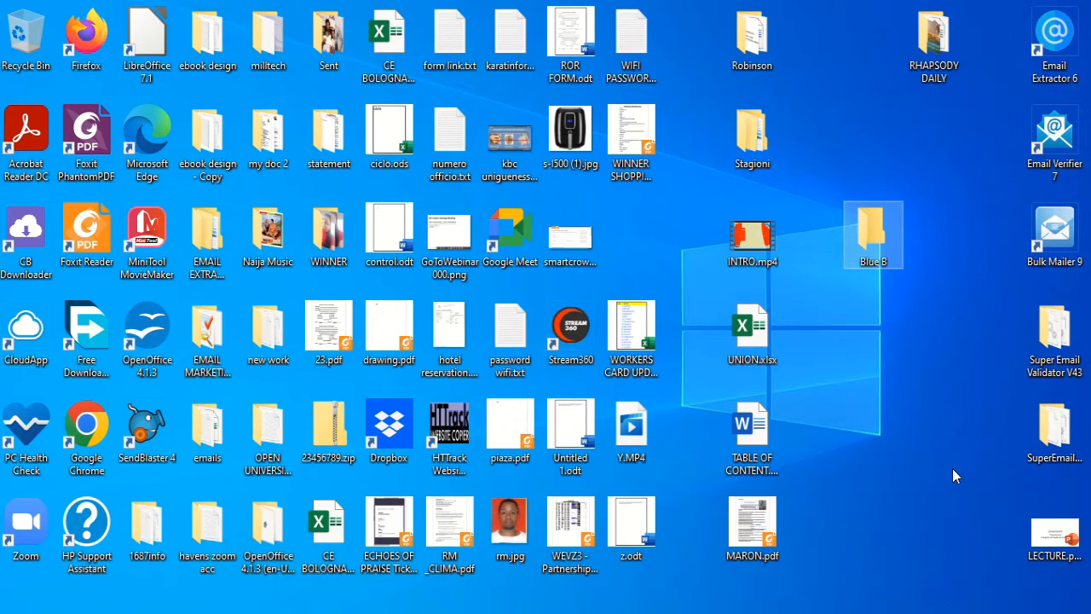
Open the Blue B folder to check its contents, and close it again.
right_click(864, 234)
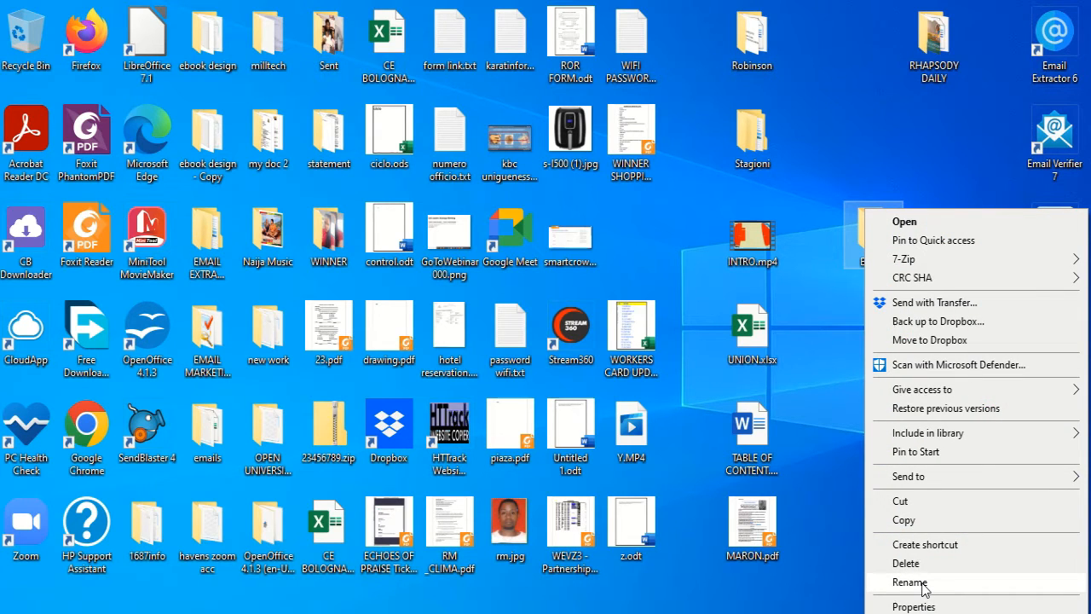
click(823, 328)
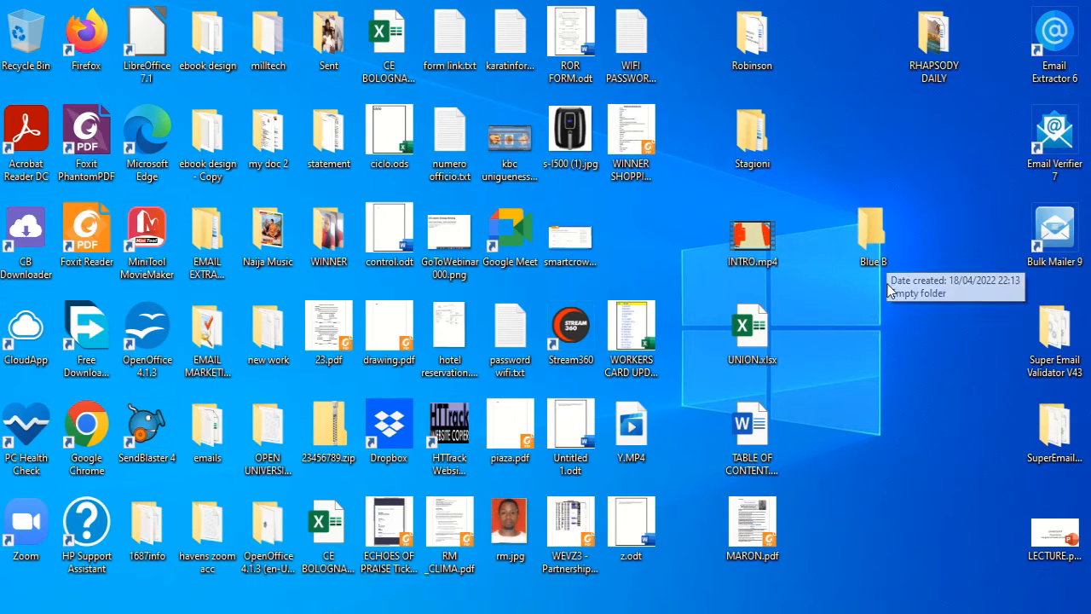
double_click(875, 227)
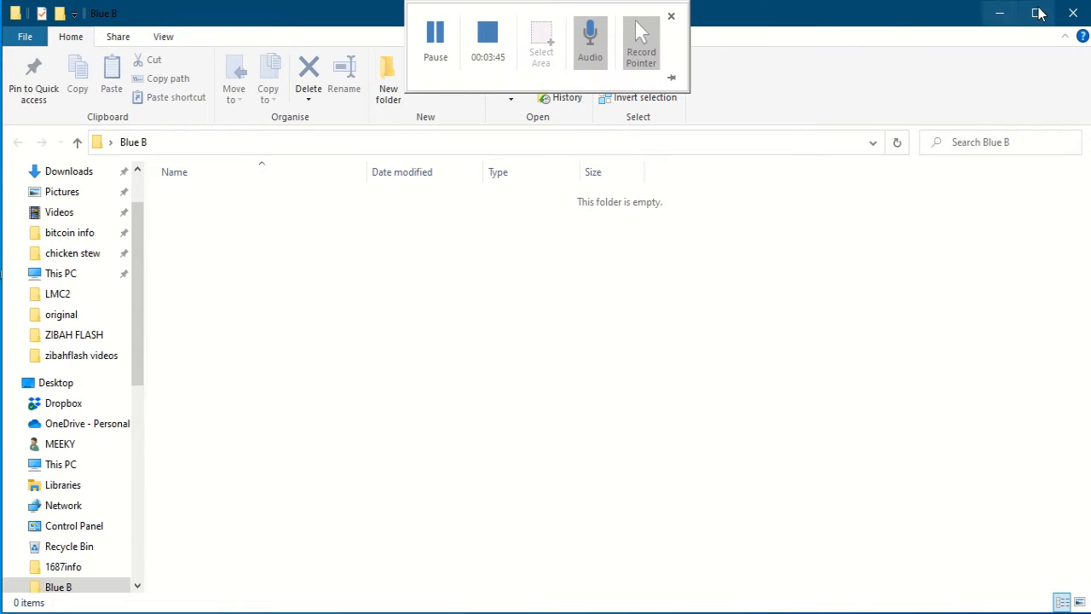
click(1073, 13)
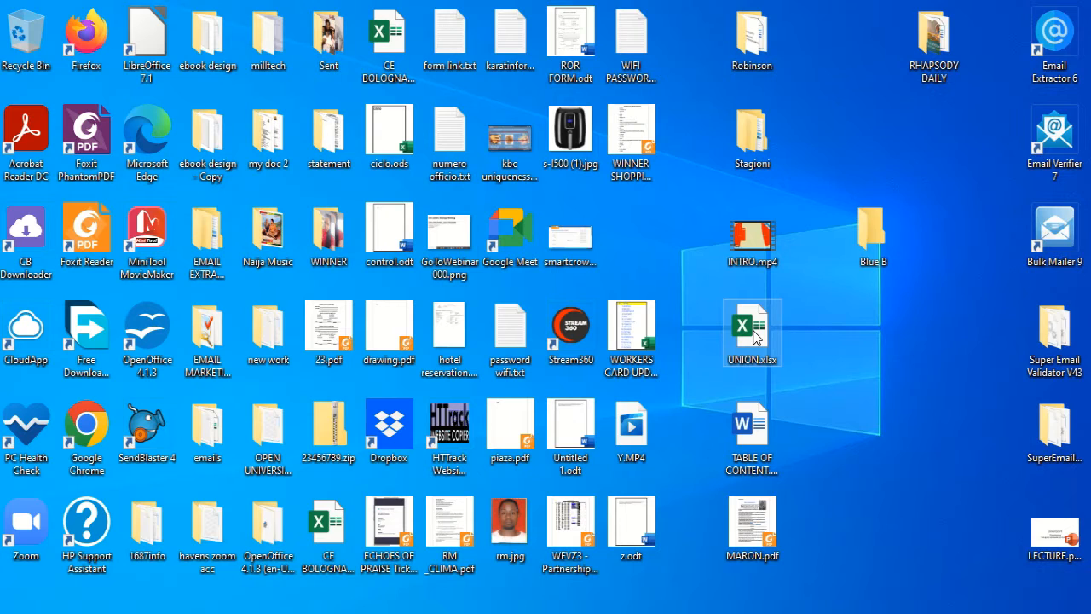
Move UNION.xlsx and TABLE OF CONTENT.docx from the desktop into the Blue B folder and check the folder's contents.
drag(753, 338, 873, 236)
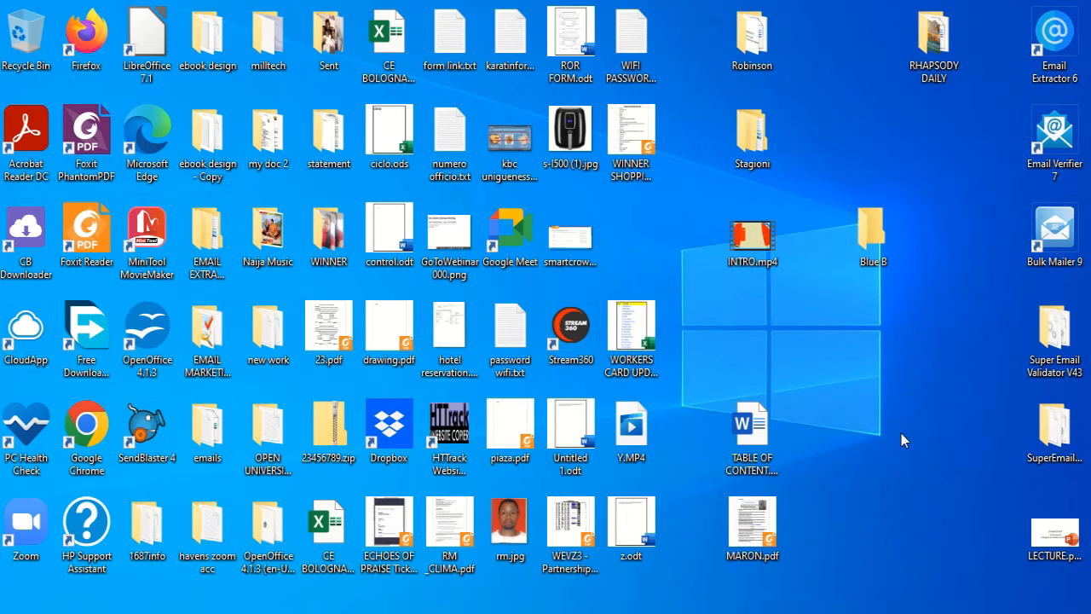
click(750, 431)
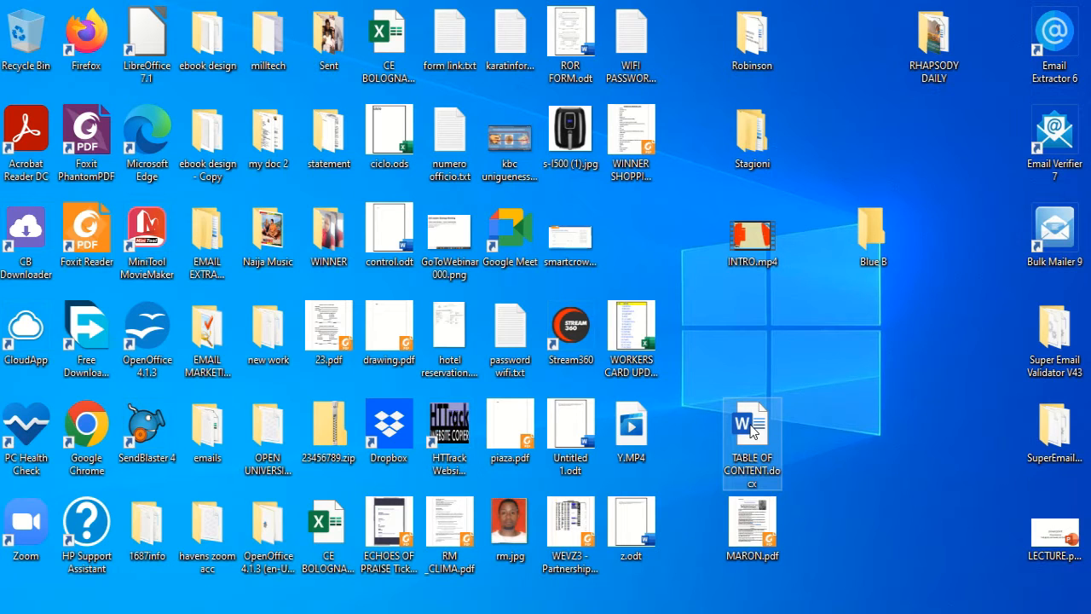
drag(753, 431, 874, 240)
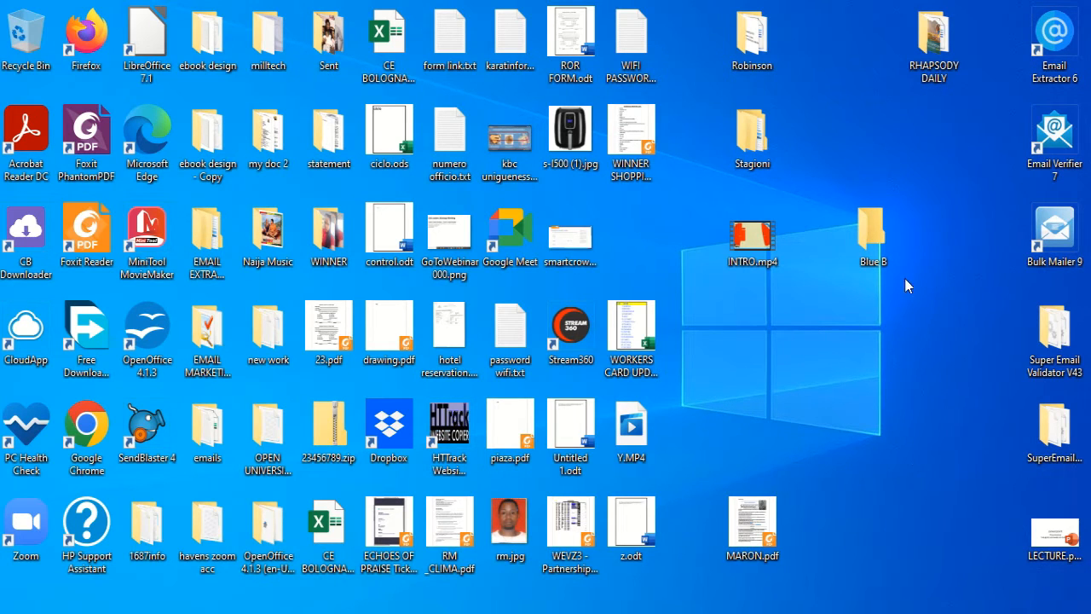
mouse_move(872, 232)
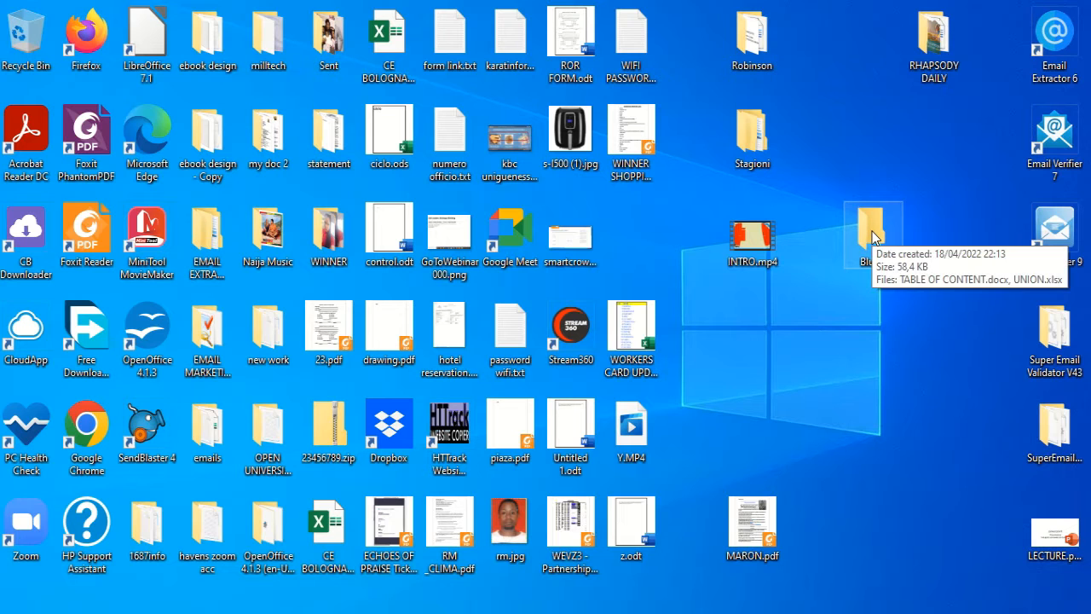
double_click(872, 231)
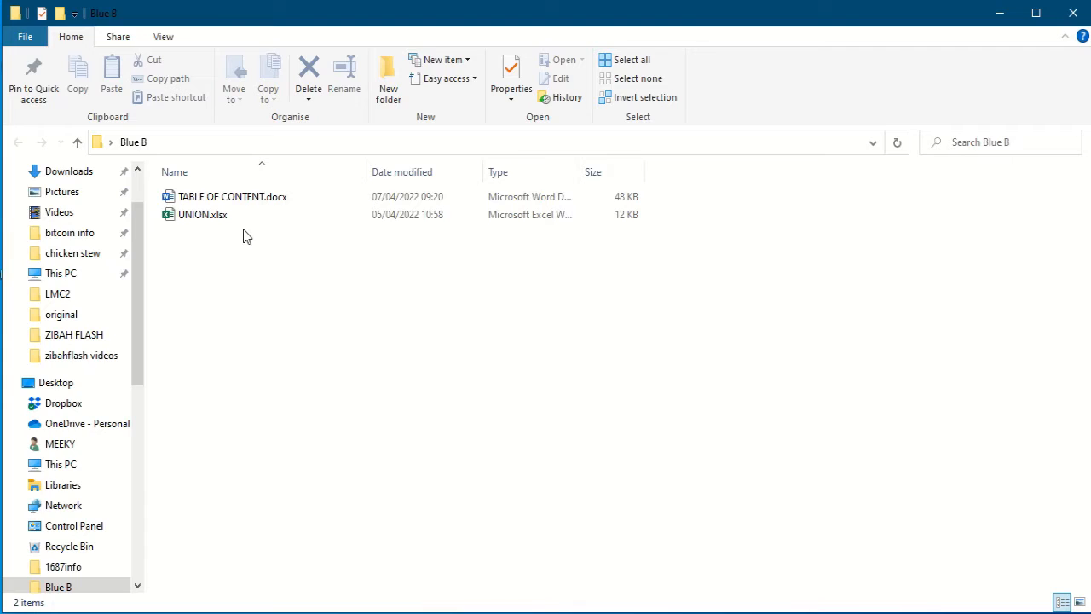
click(1073, 15)
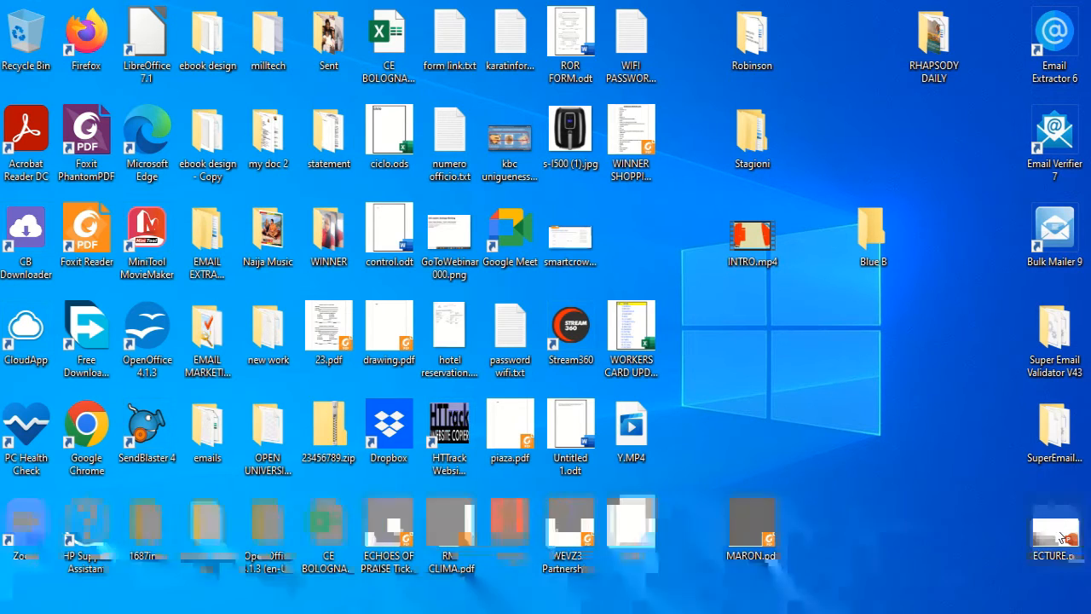
Cut LECTURE.pptx from the desktop and paste it into the Blue B folder, closing the folder window when done.
drag(1054, 533, 756, 377)
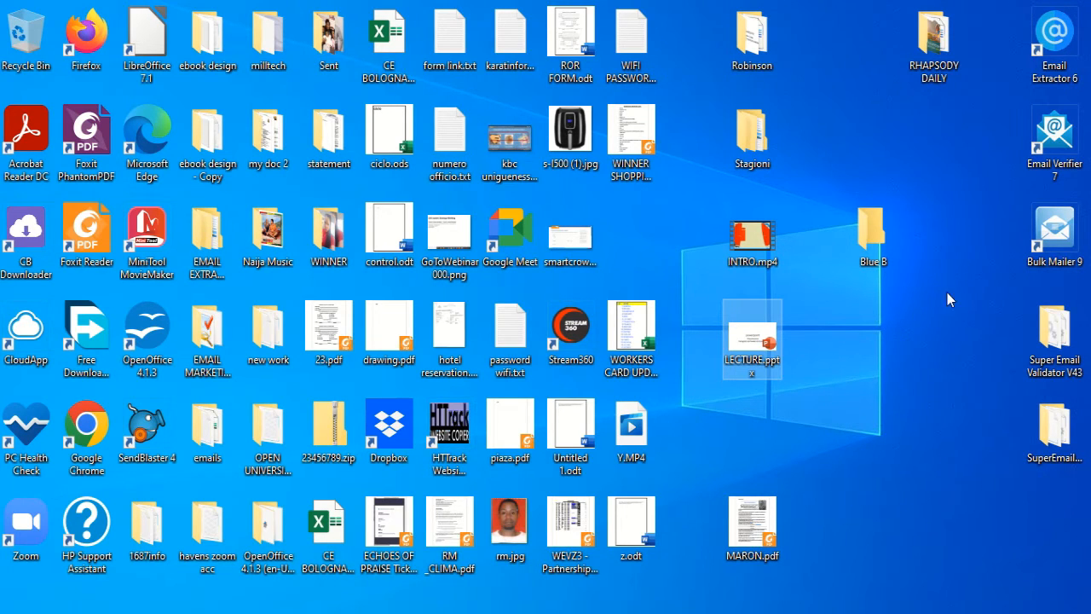
double_click(759, 336)
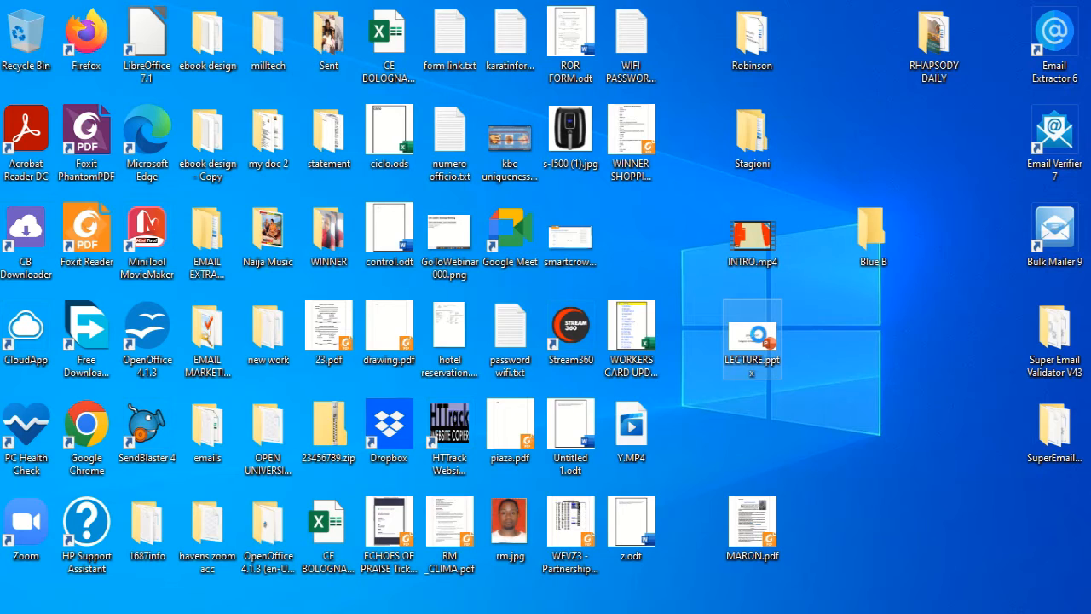
right_click(760, 340)
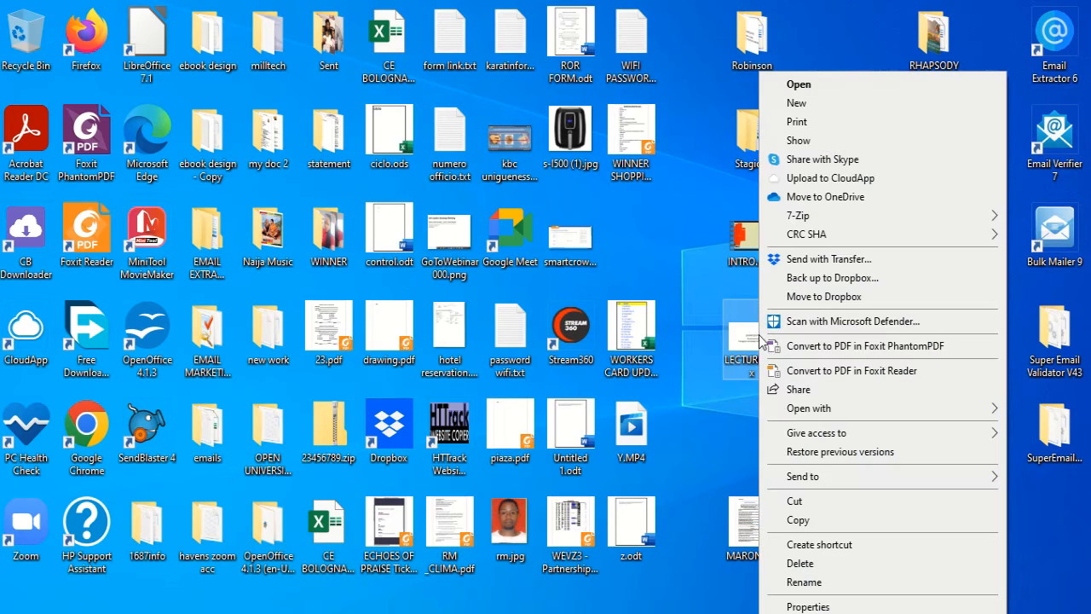
click(808, 502)
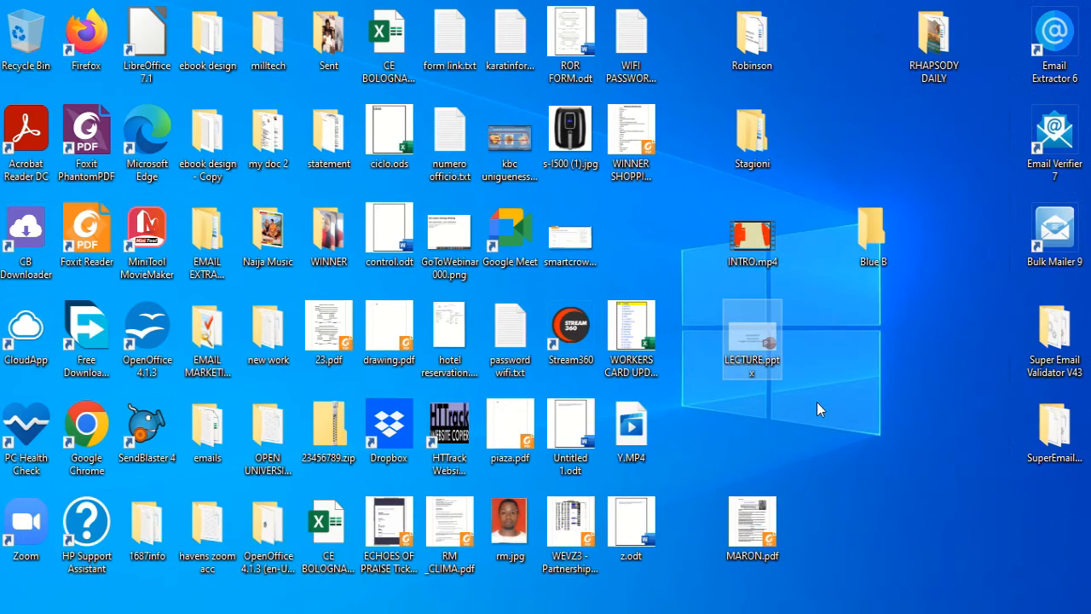
double_click(871, 239)
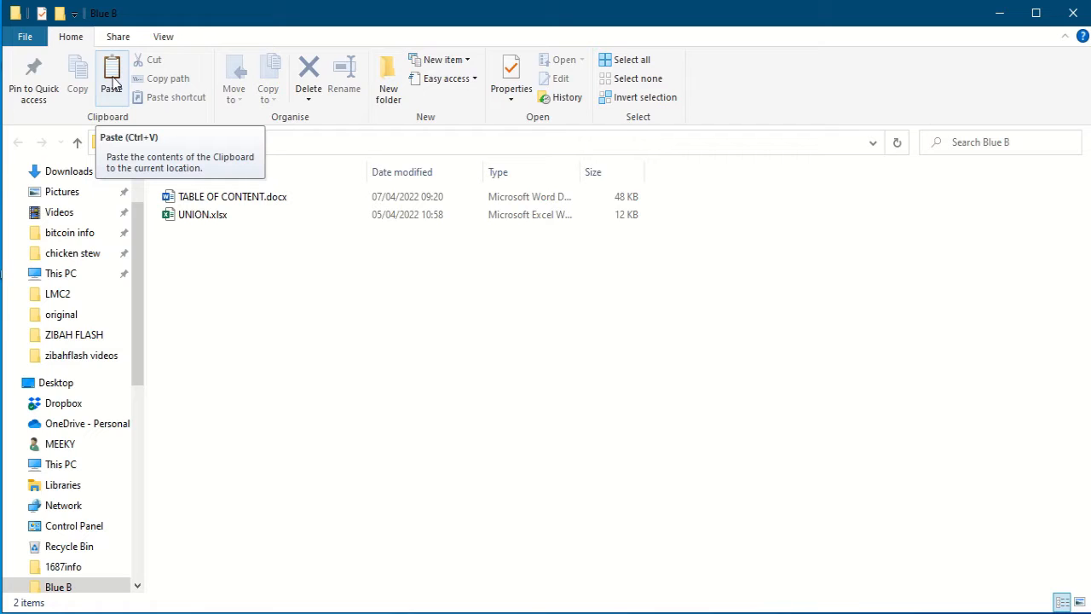
right_click(287, 247)
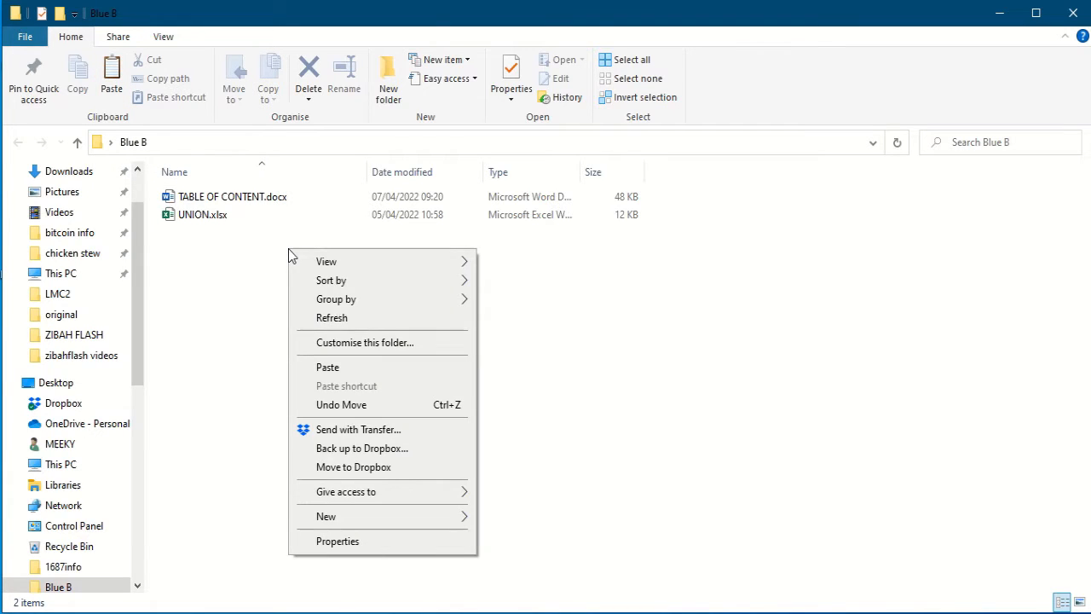
click(354, 368)
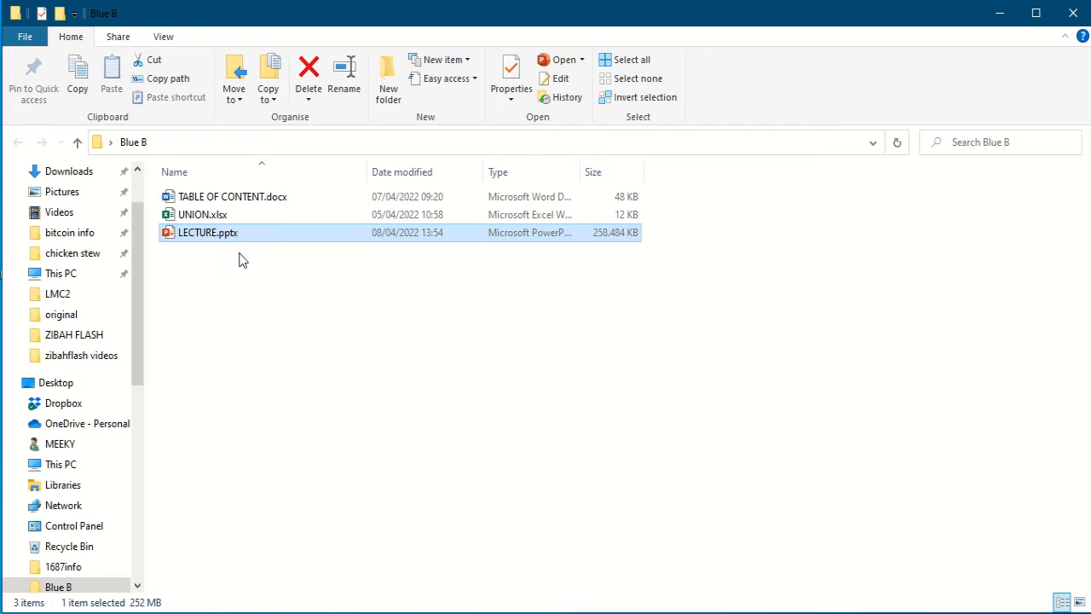
click(1076, 14)
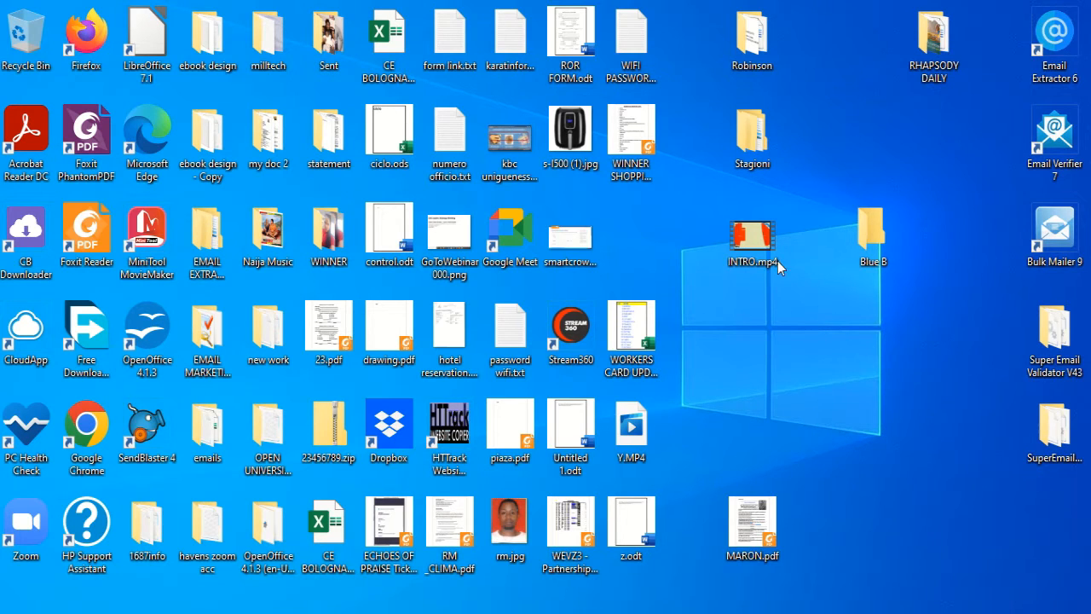
Move INTRO.mp4 and MARON.pdf from the desktop into the Blue B folder and check the folder's contents.
drag(748, 240, 873, 232)
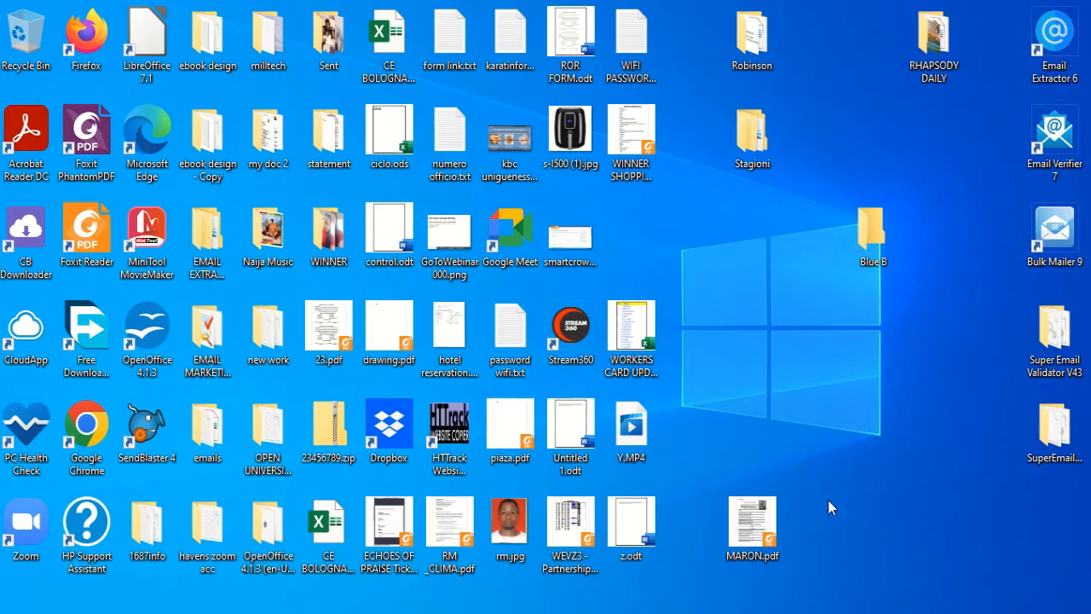
drag(753, 533, 872, 243)
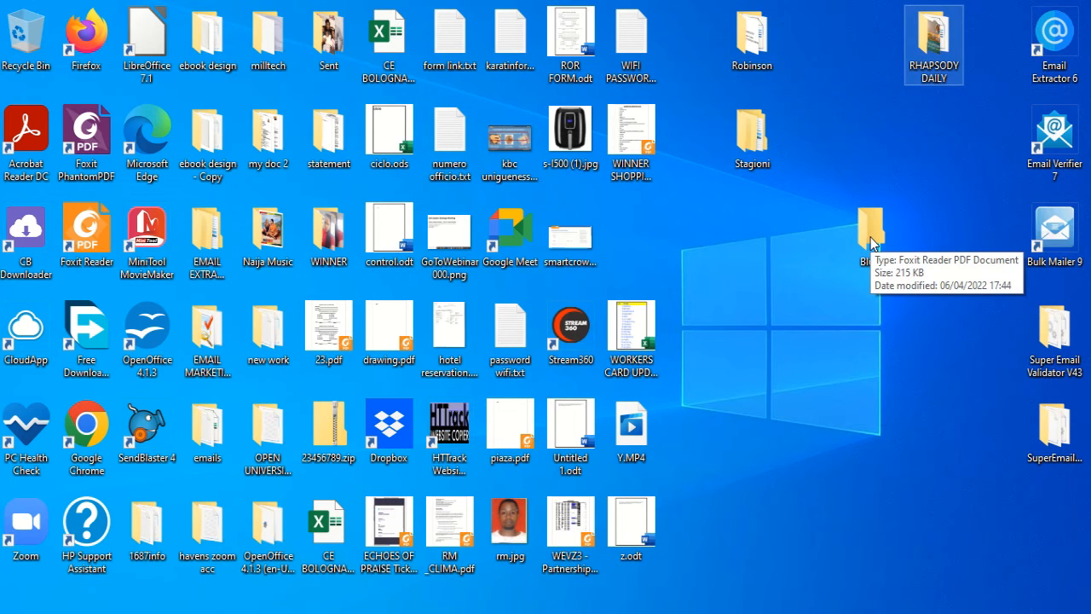
click(873, 242)
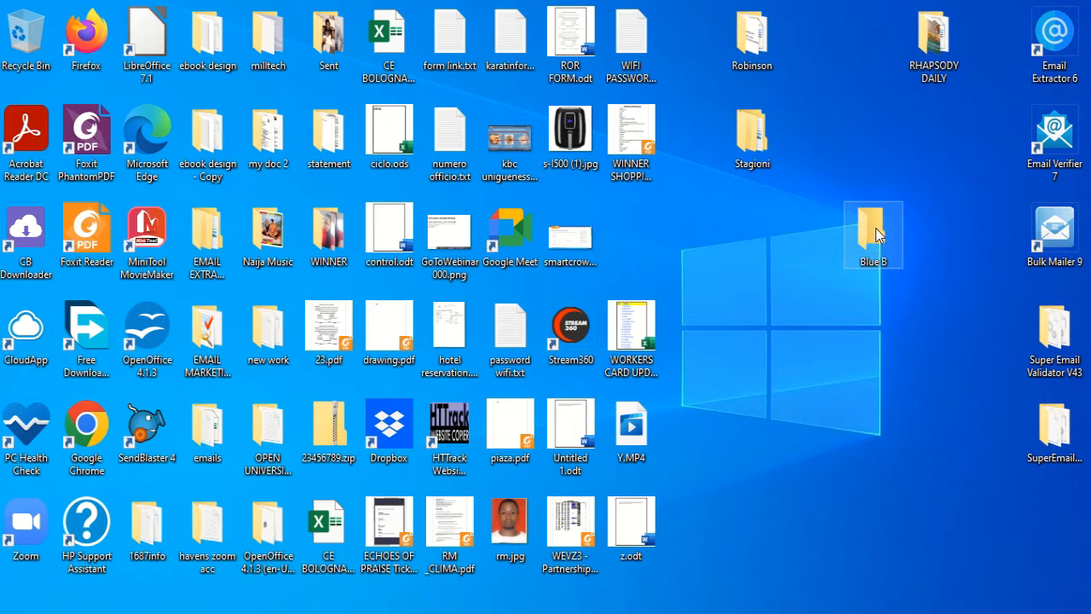
double_click(875, 234)
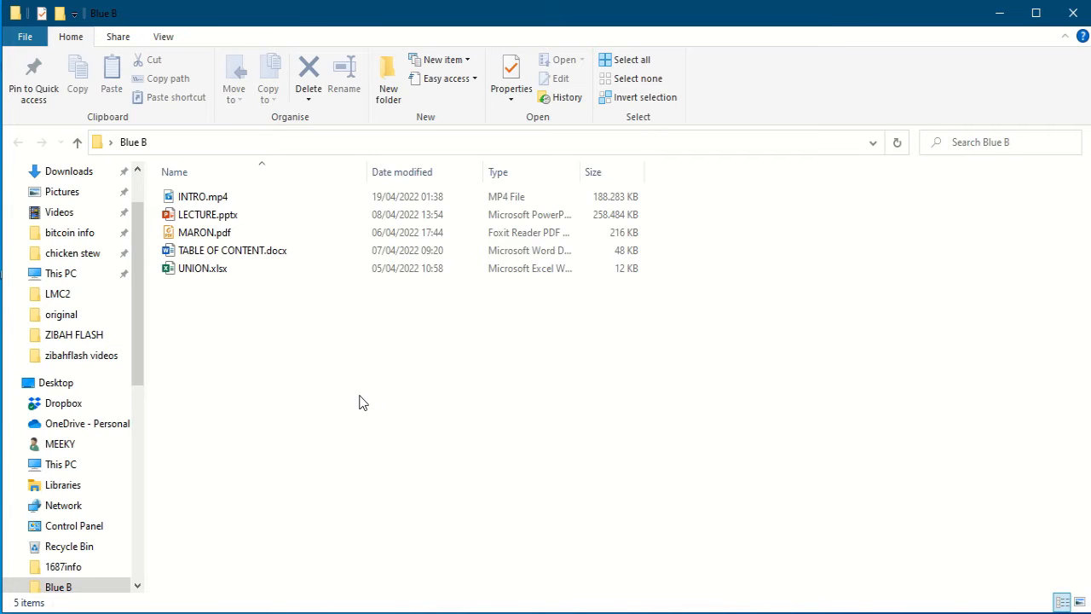
click(1073, 14)
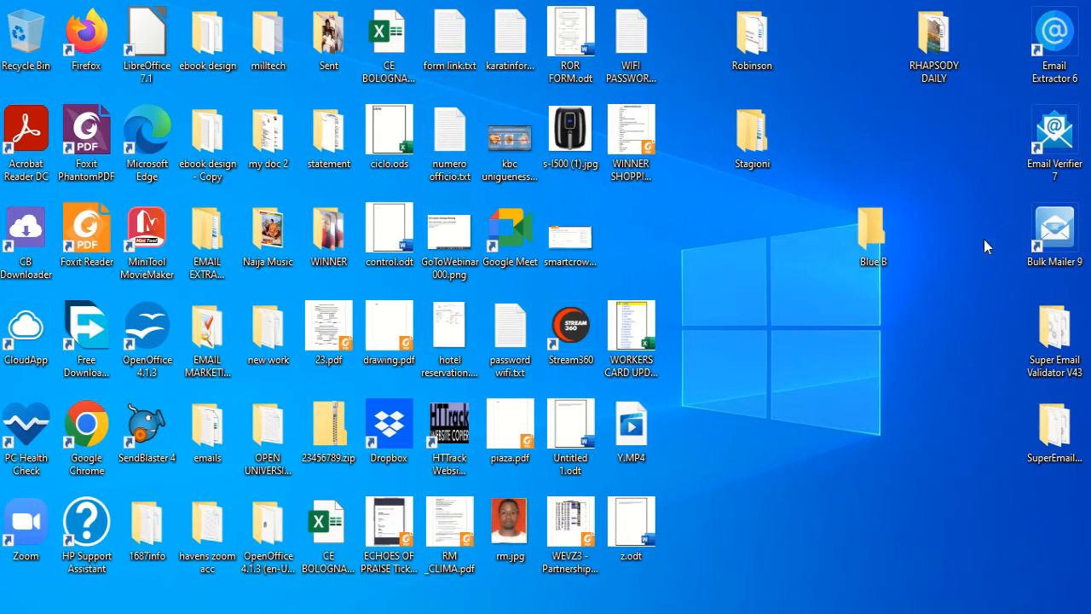
Open the Blue B folder and select all the files in it.
double_click(868, 230)
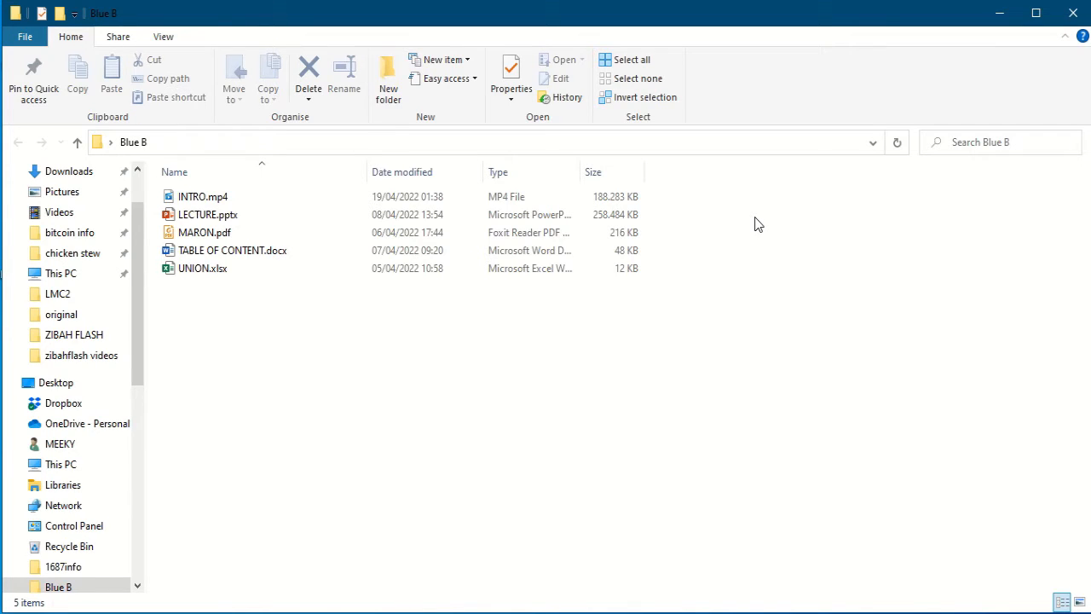
drag(754, 218, 151, 171)
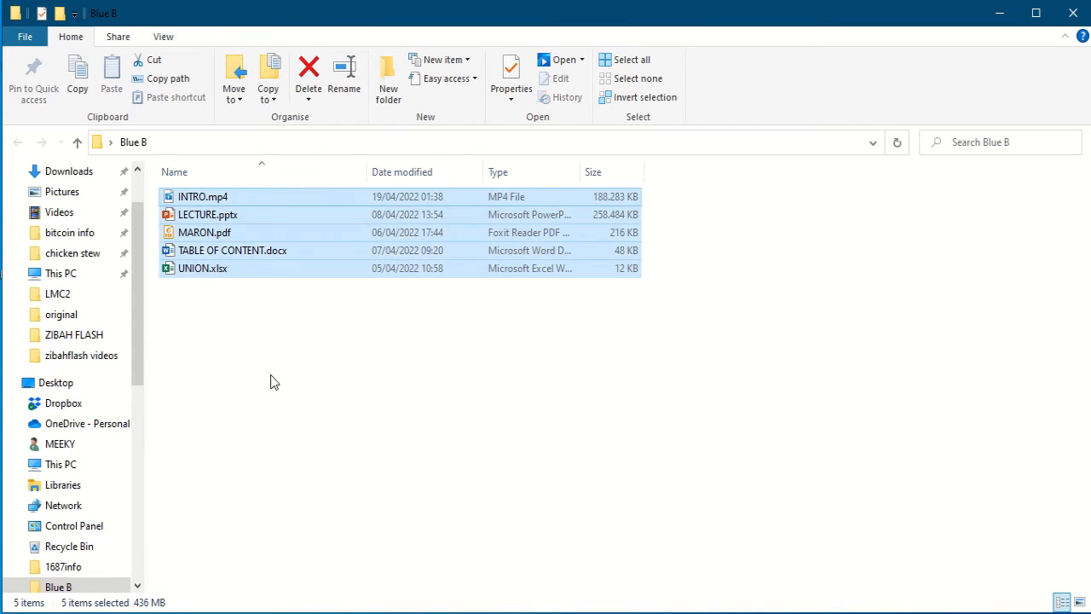
click(288, 363)
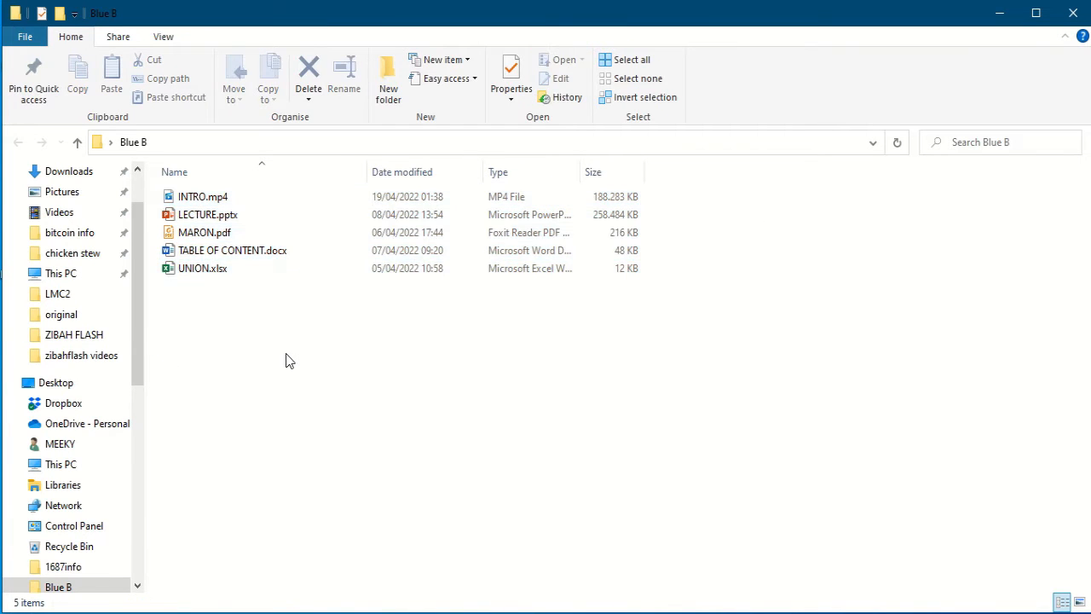
click(207, 201)
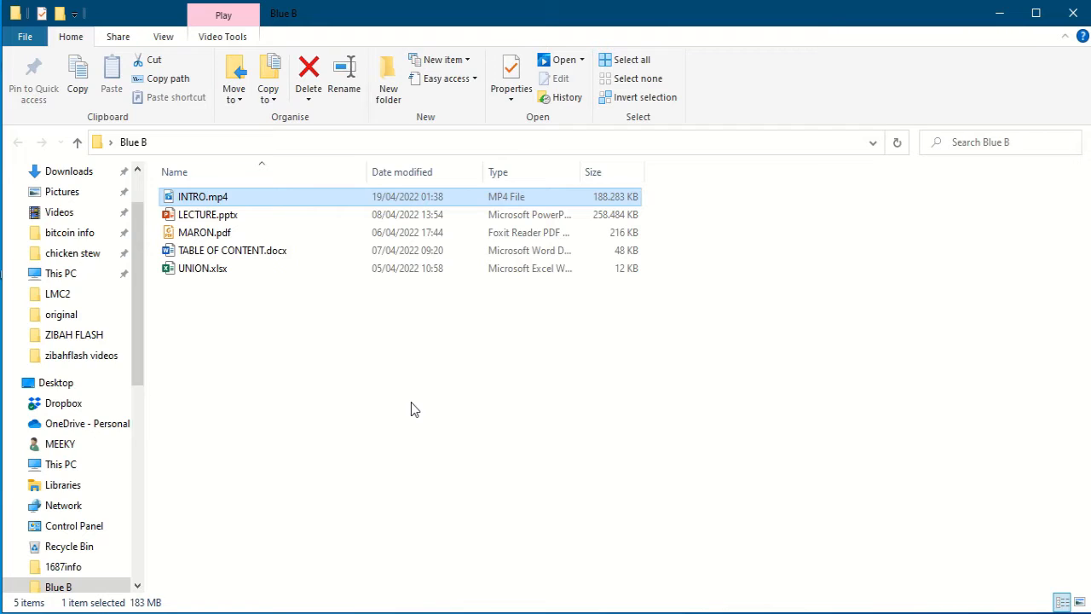
key(ctrl+a)
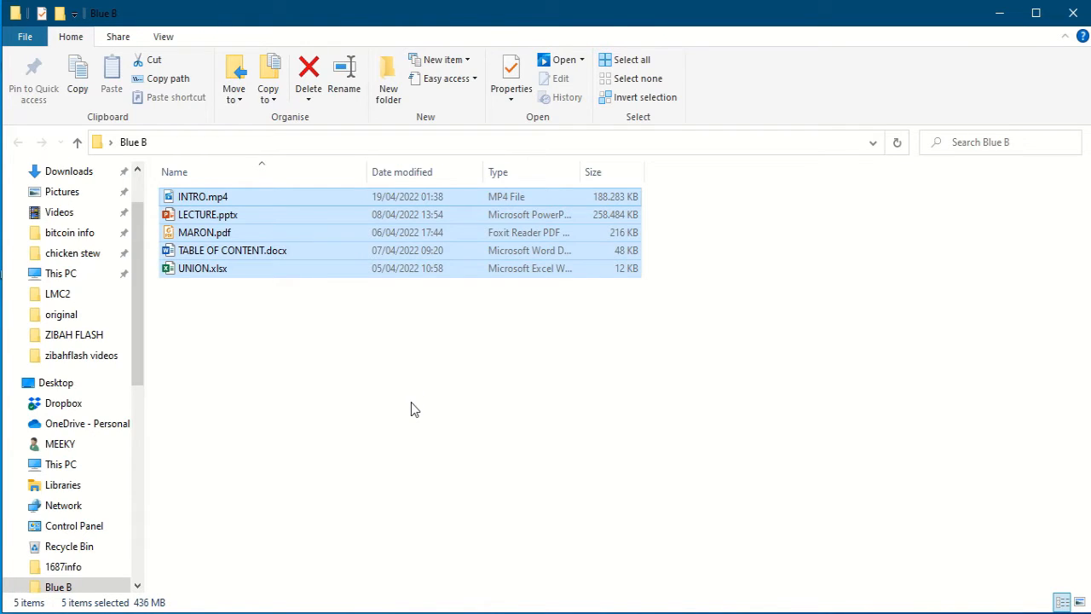
Select all the files in the Blue B folder with a selection rectangle, clear the selection and select them all again starting from INTRO.mp4.
click(410, 397)
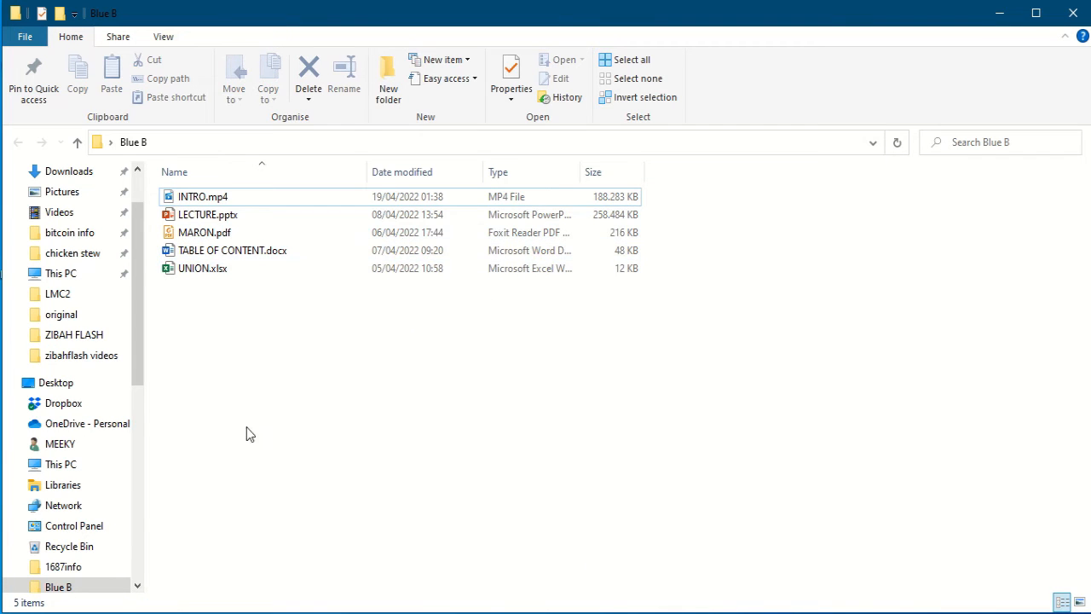
drag(255, 392, 197, 178)
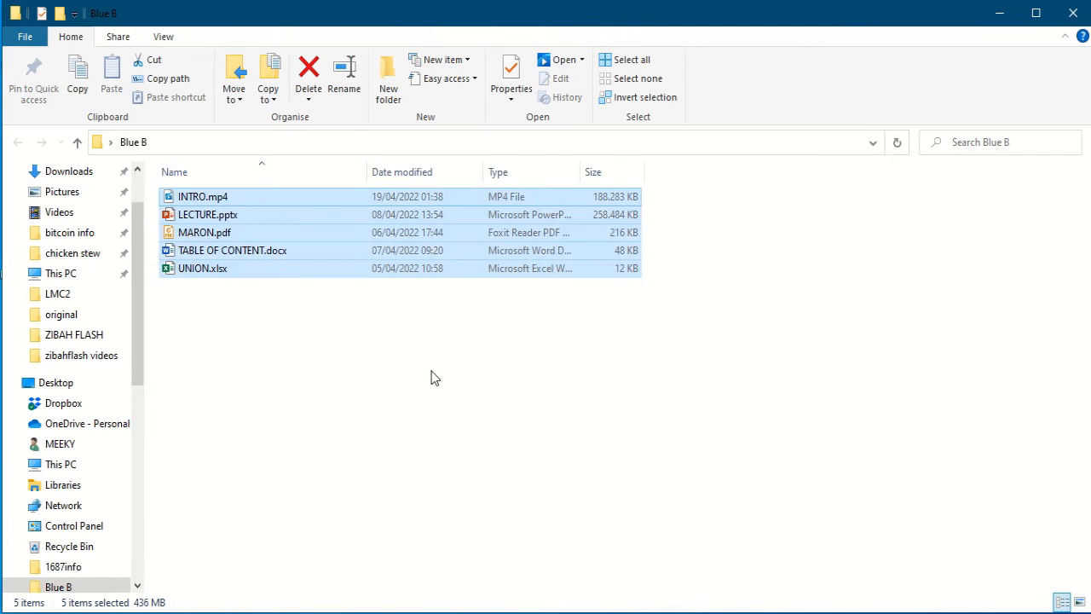
click(431, 378)
click(214, 197)
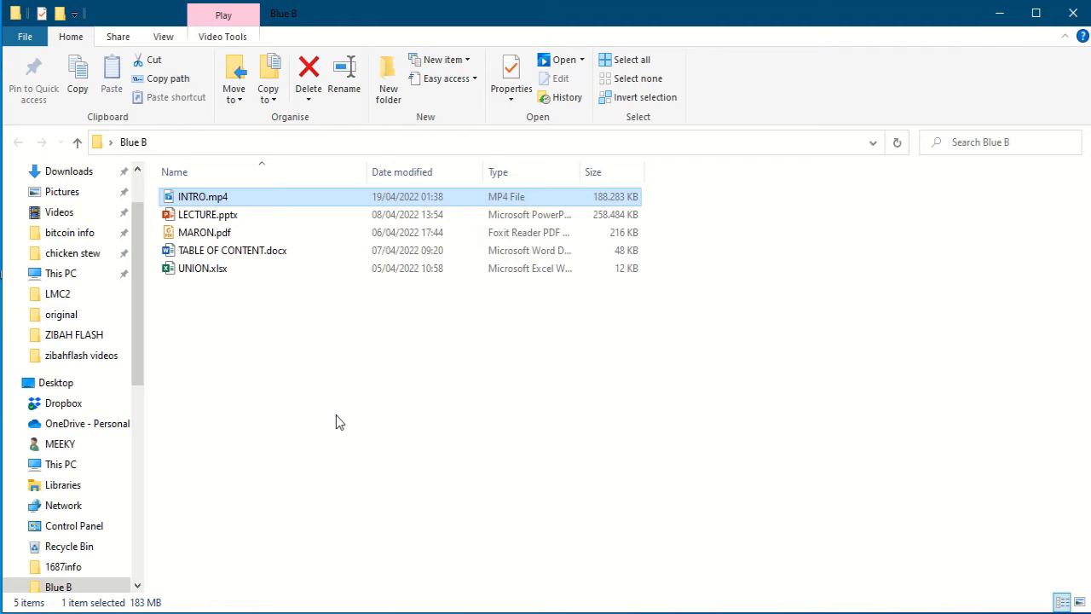
key(ctrl+a)
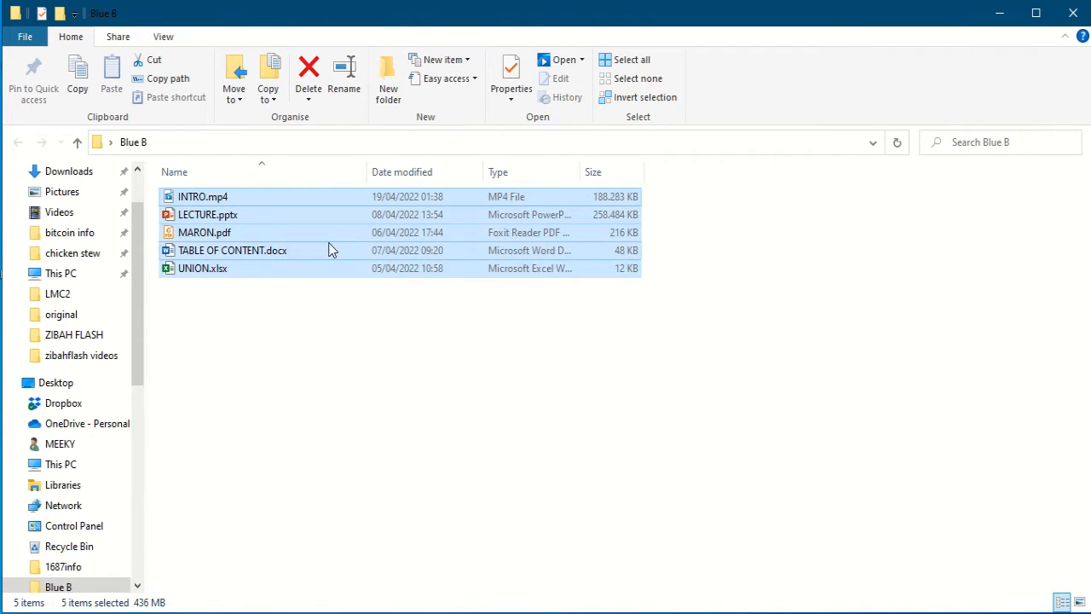
Look through the Send to destinations offered for the selected files and clear the selection.
right_click(269, 201)
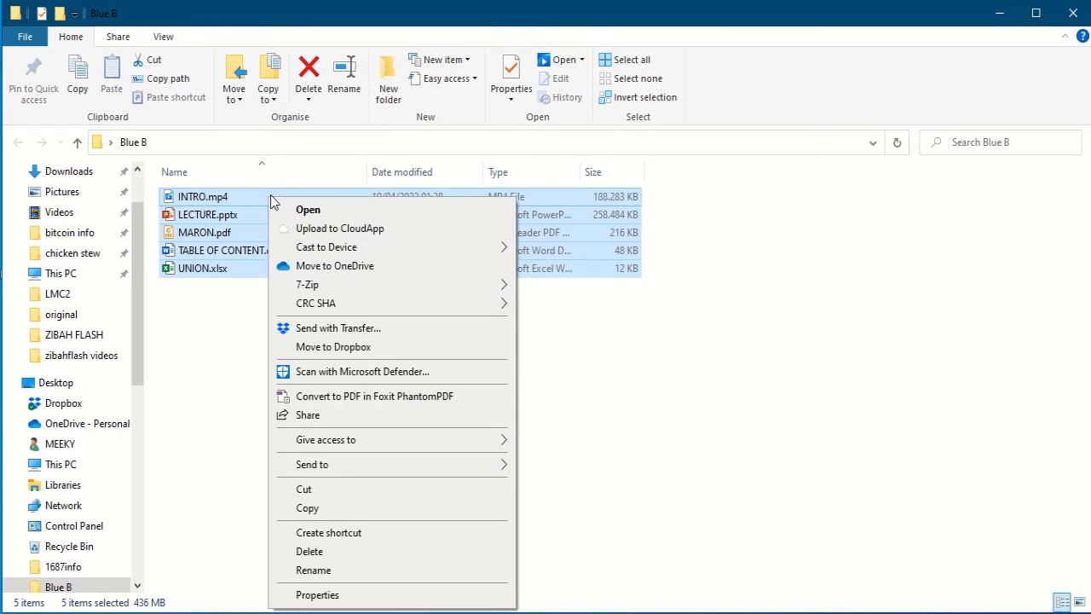
mouse_move(402, 472)
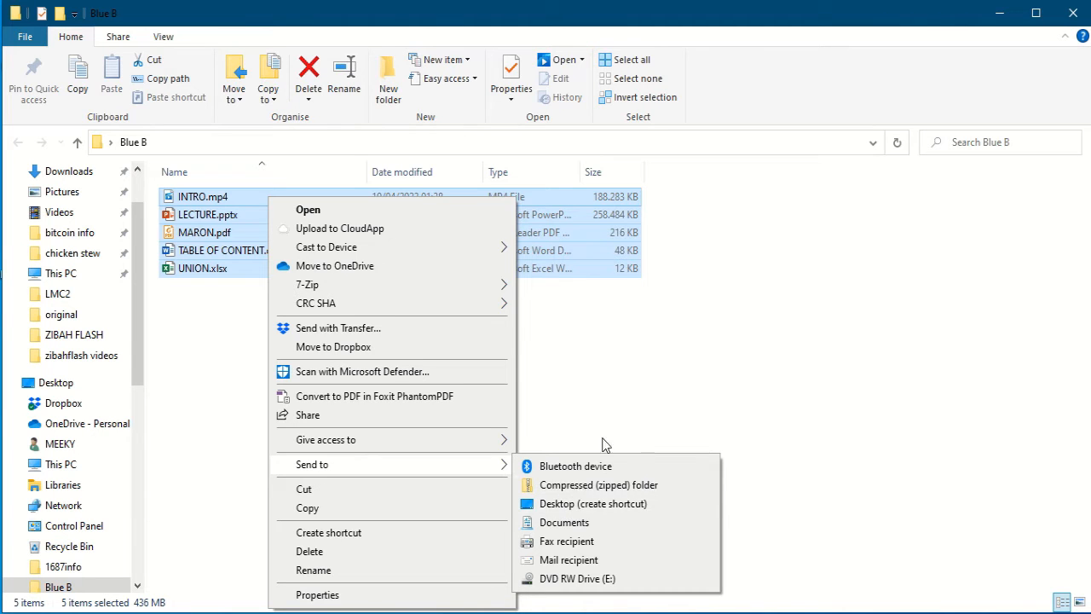
click(622, 375)
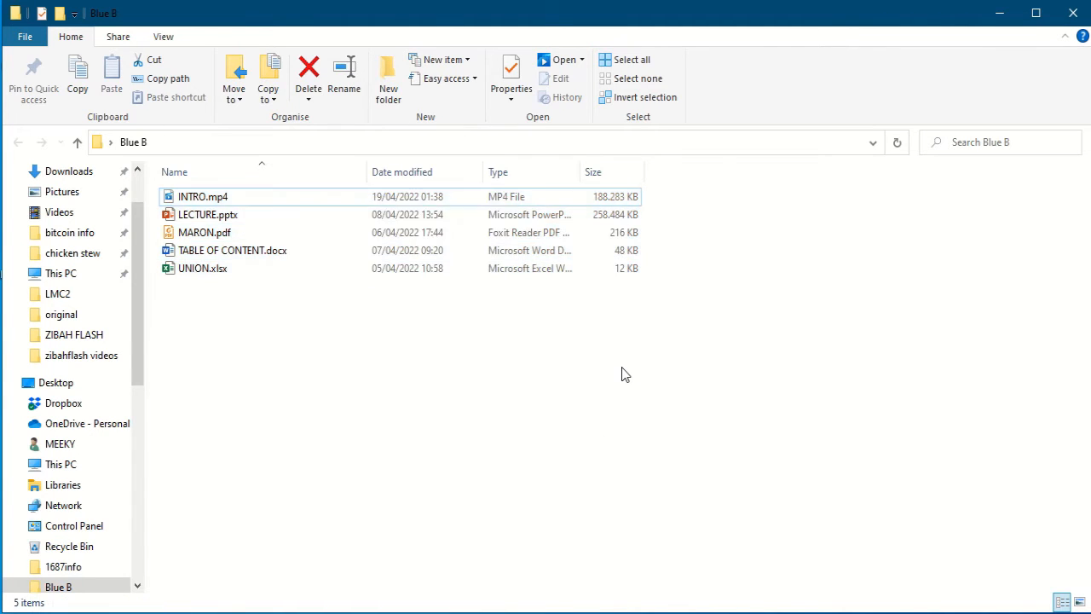
Cut all the files from the Blue B folder, close its window and paste them onto the desktop.
click(213, 202)
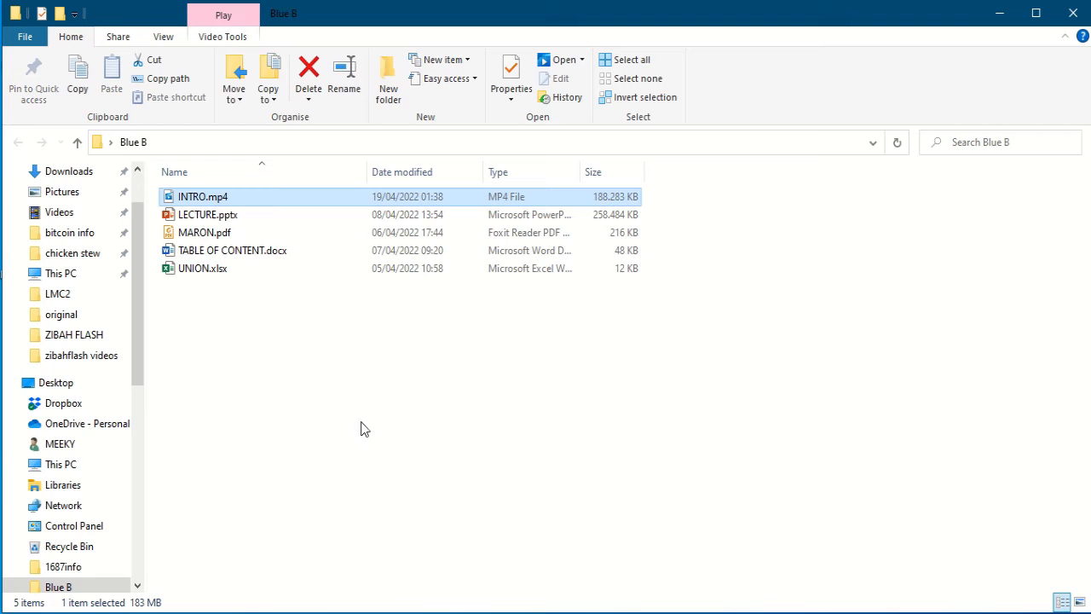
key(ctrl+a)
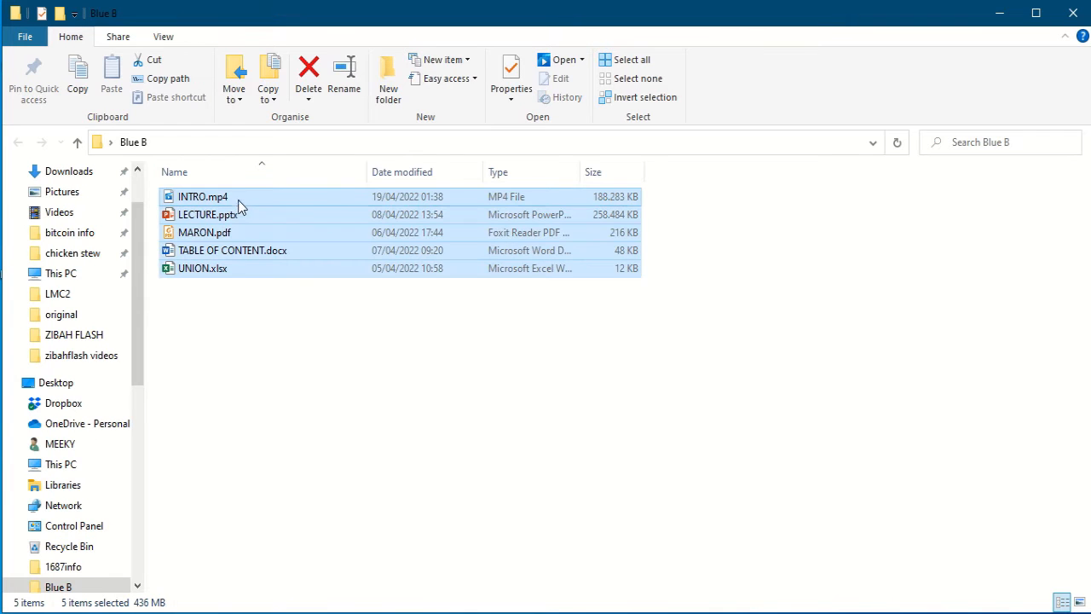
right_click(237, 199)
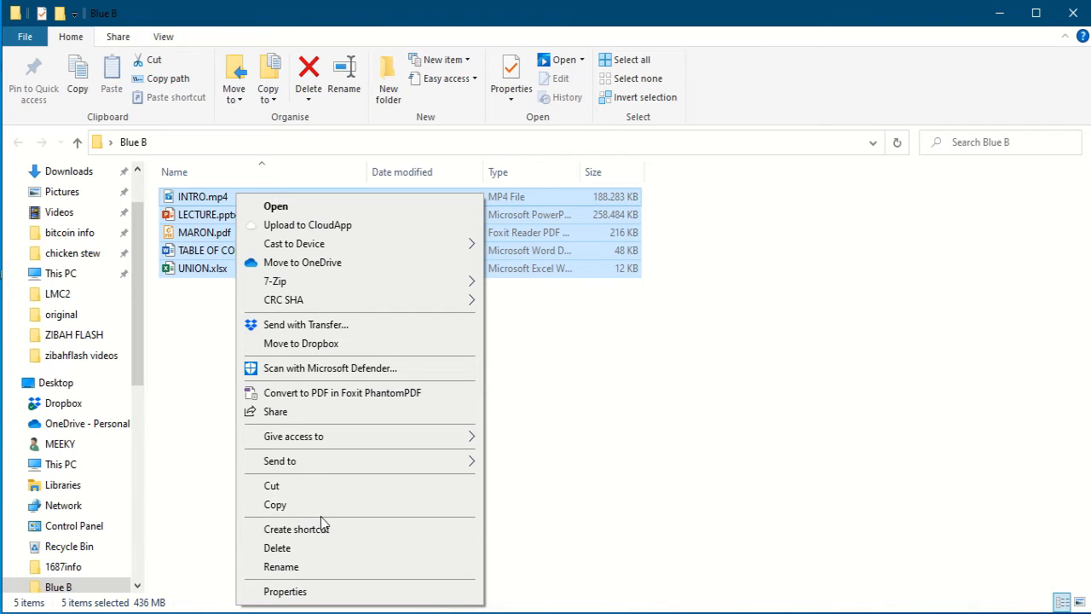
click(272, 486)
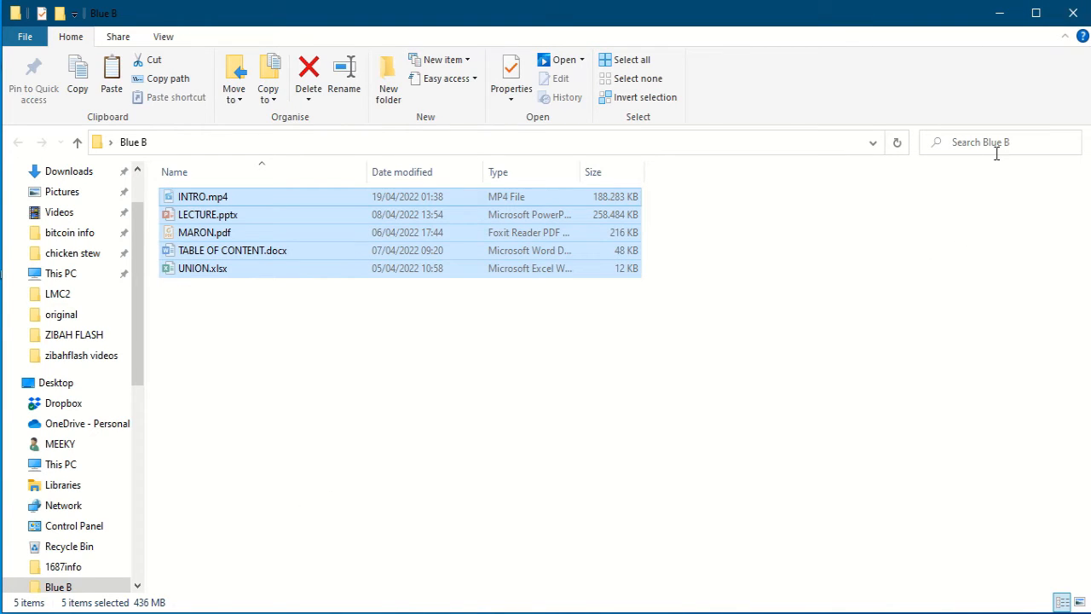
click(1073, 14)
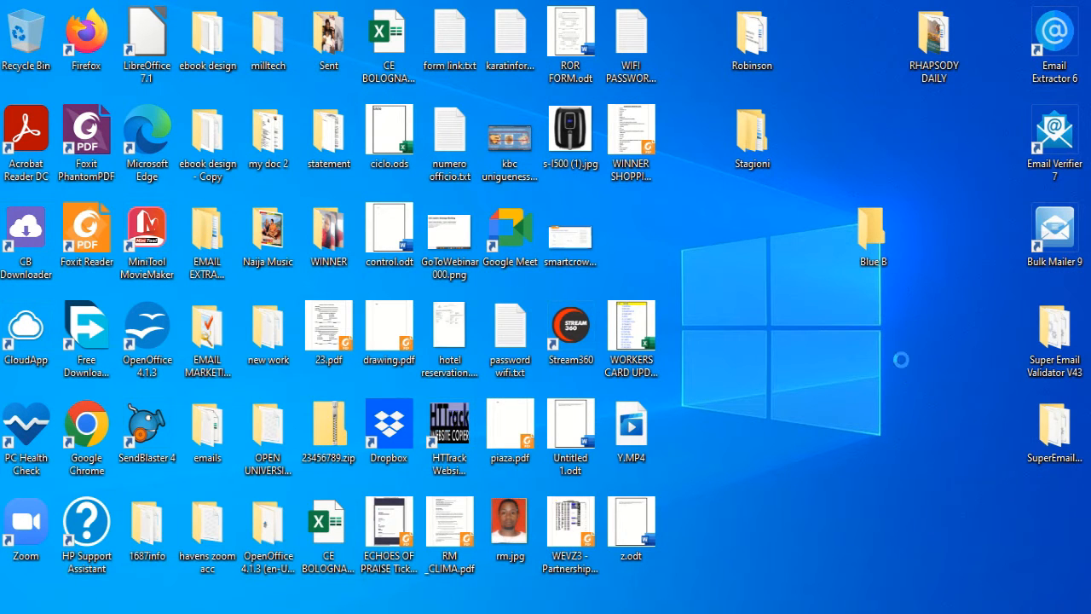
right_click(902, 361)
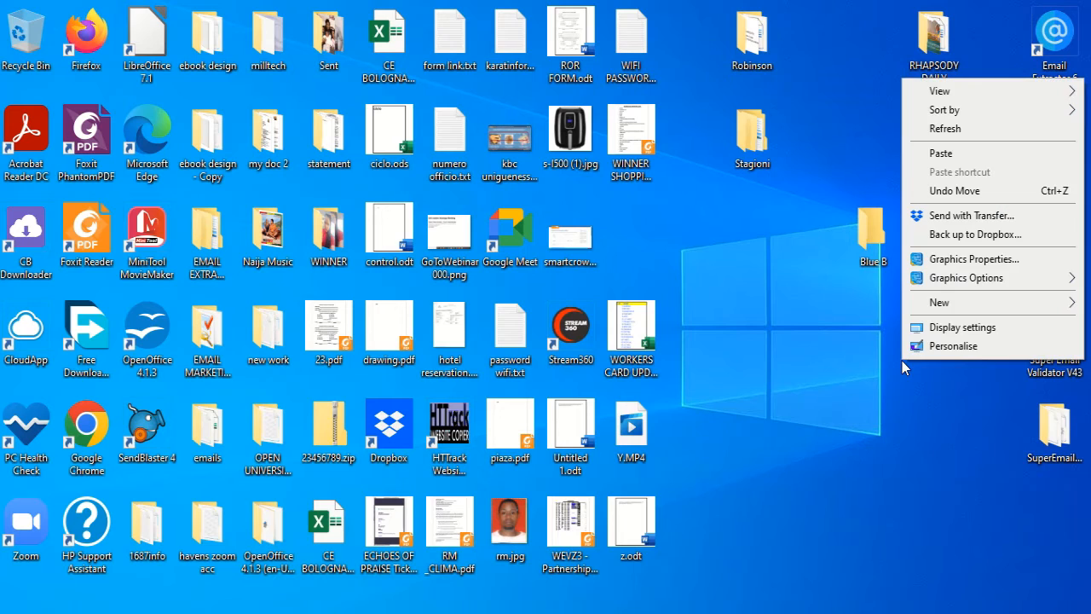
click(952, 155)
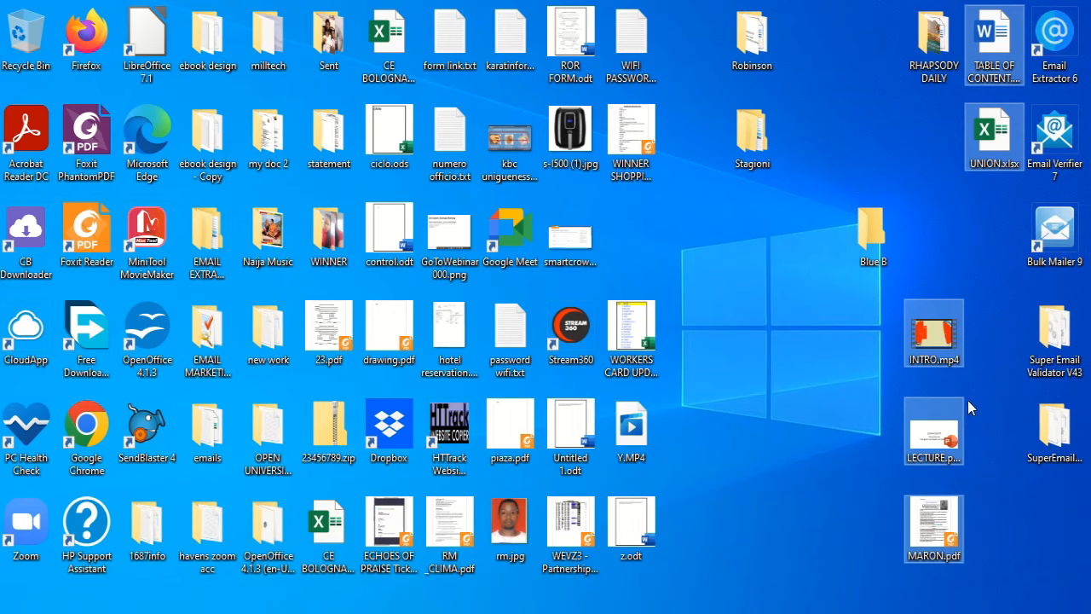
Group the five pasted files on the desktop below the Stagioni folder and check the contents of the Blue B folder.
drag(933, 337, 771, 300)
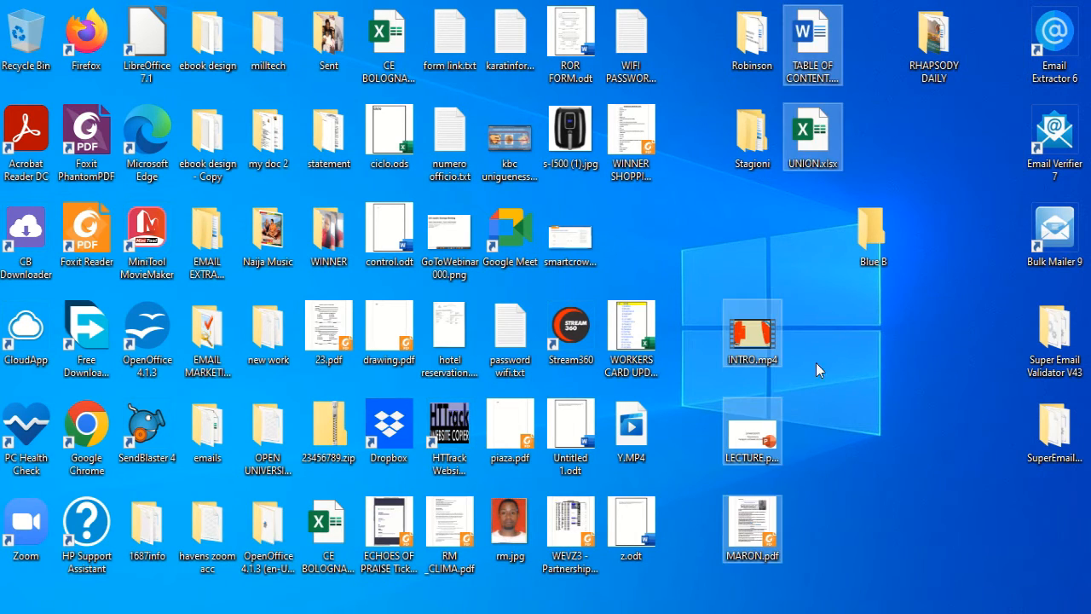
click(861, 431)
drag(812, 39, 835, 350)
click(810, 130)
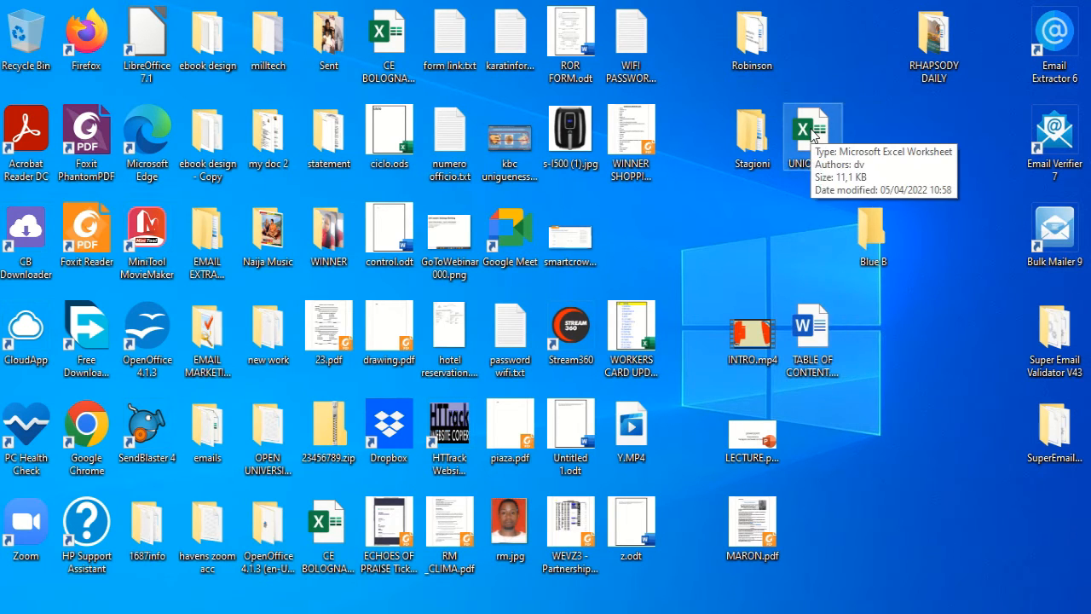
drag(810, 129, 838, 469)
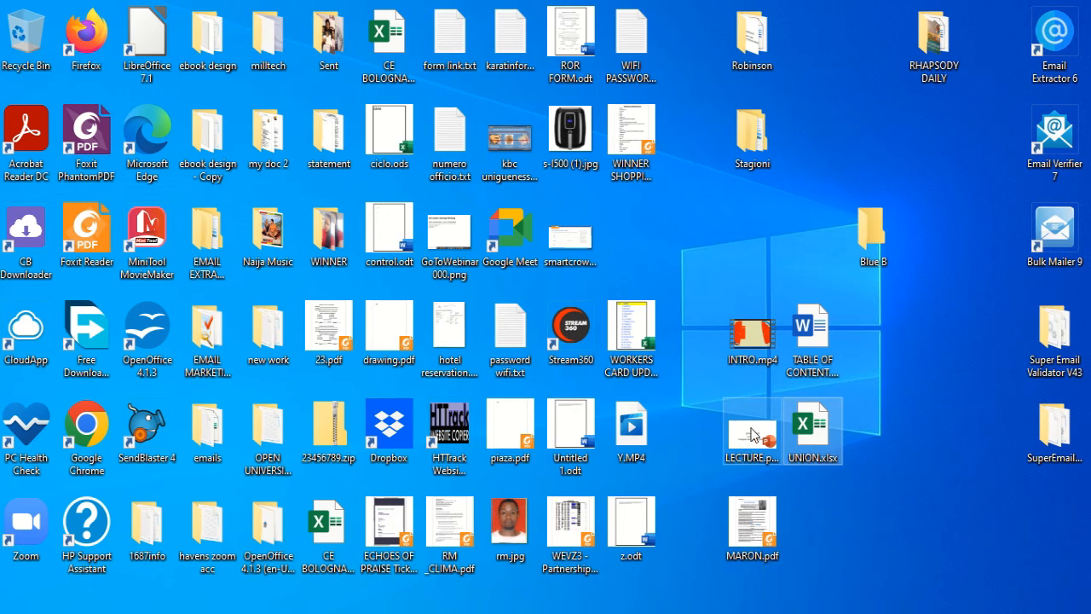
double_click(871, 231)
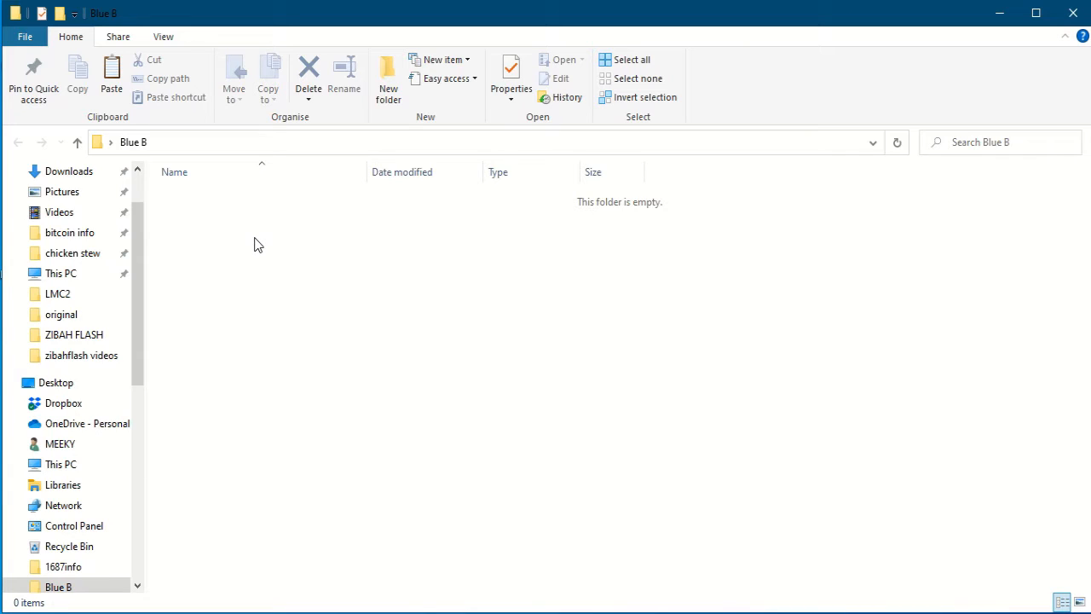
click(1073, 13)
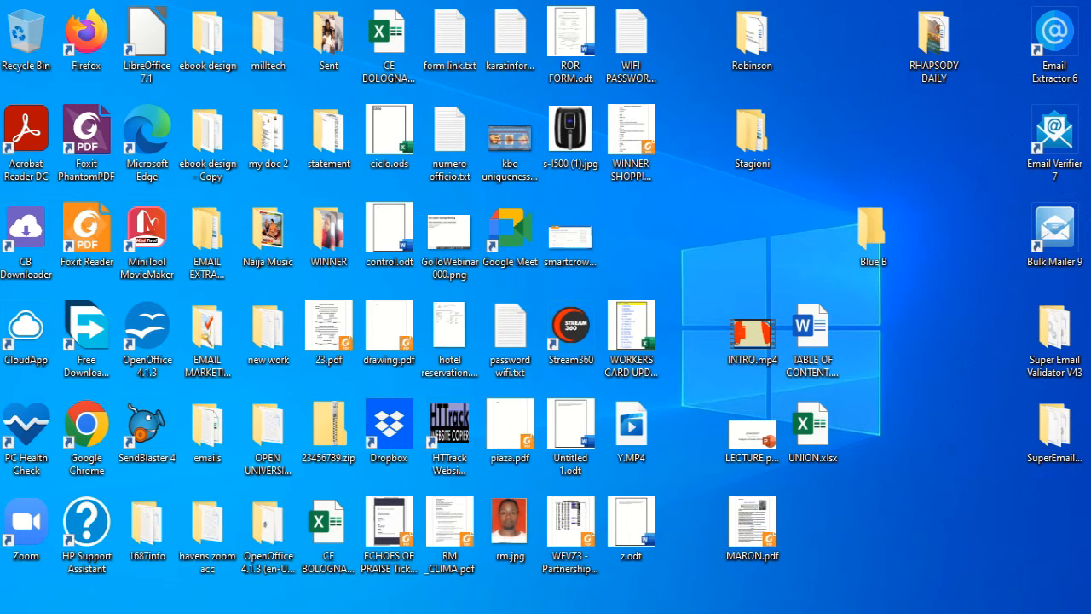
Open the Documents folder.
click(501, 603)
key(super)
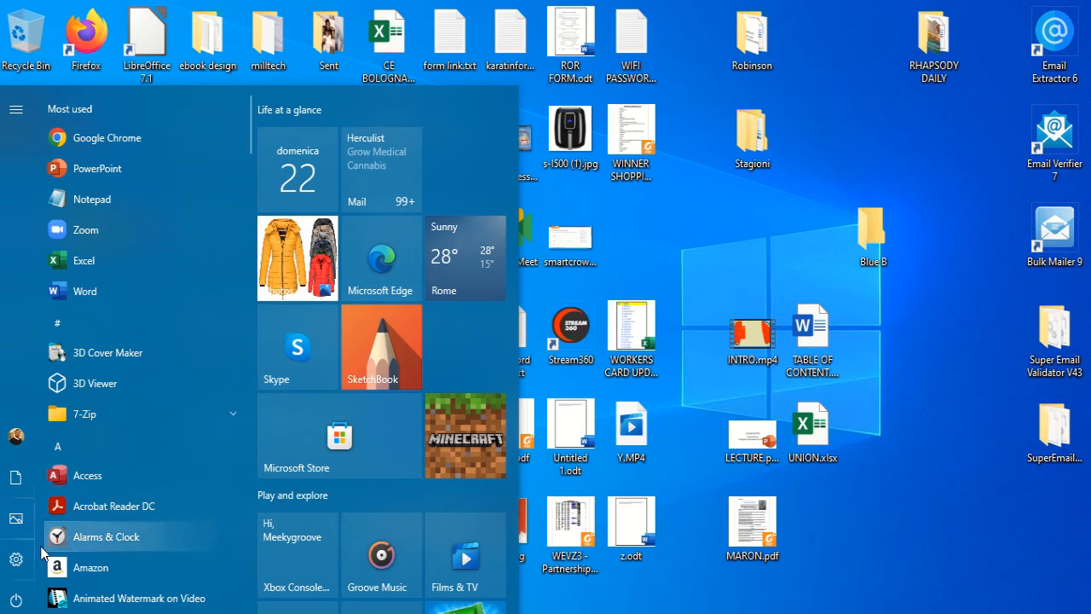
mouse_move(17, 485)
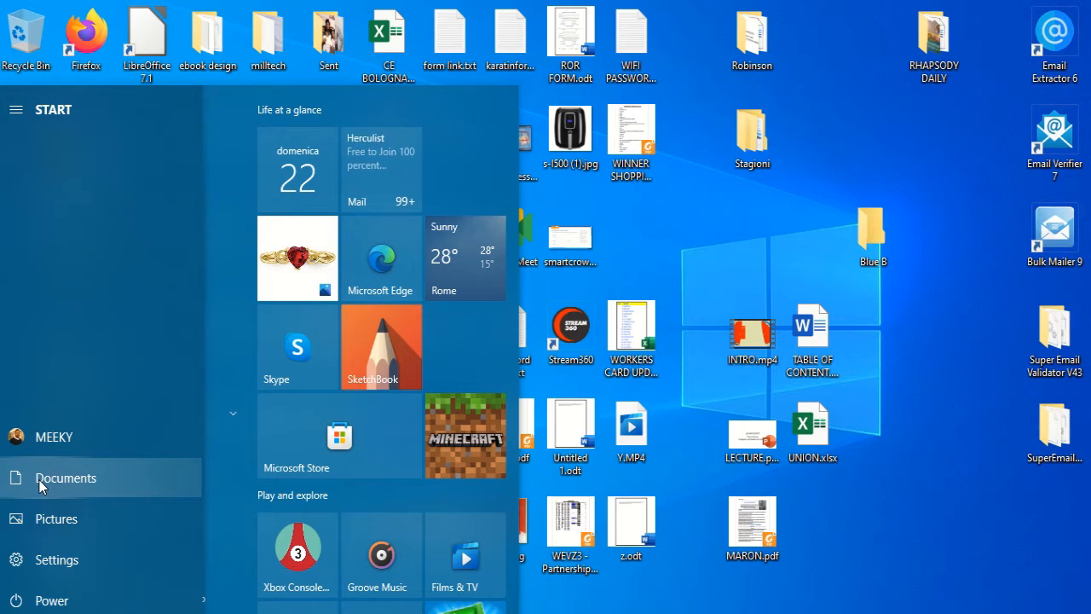
click(103, 477)
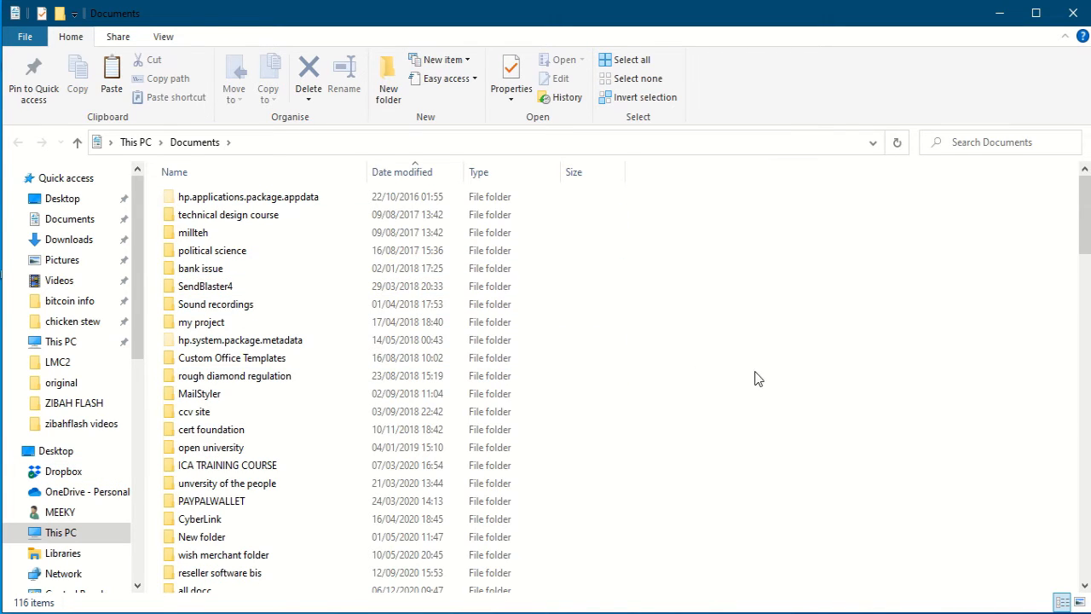
Find Folder B in Documents, open it to check its contents and return to Documents.
scroll(785, 394, down, 3)
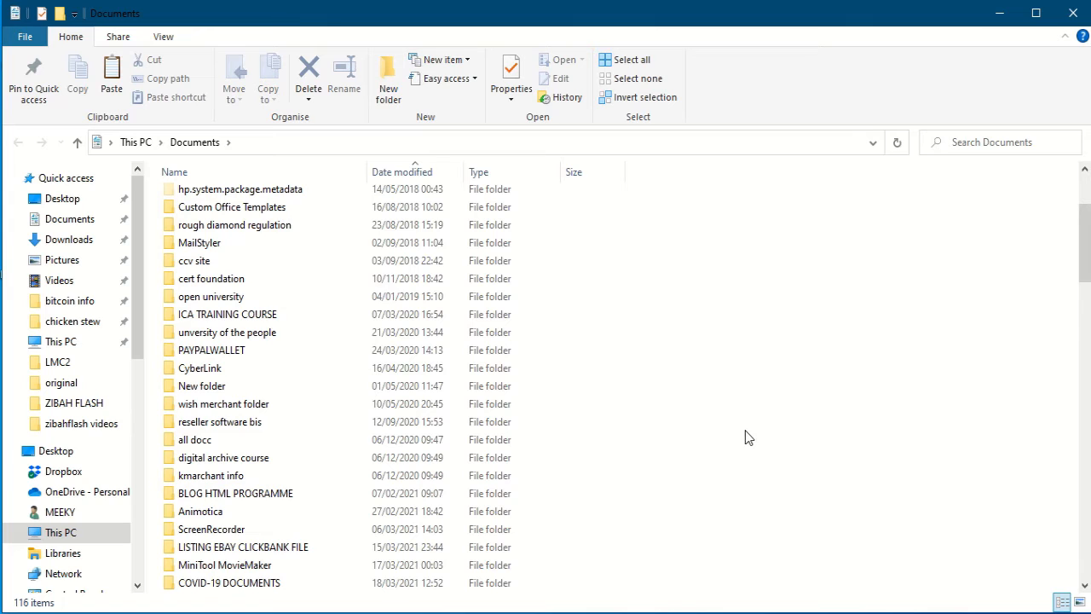
scroll(745, 438, down, 3)
scroll(741, 440, up, 1)
scroll(740, 442, down, 2)
scroll(740, 443, down, 2)
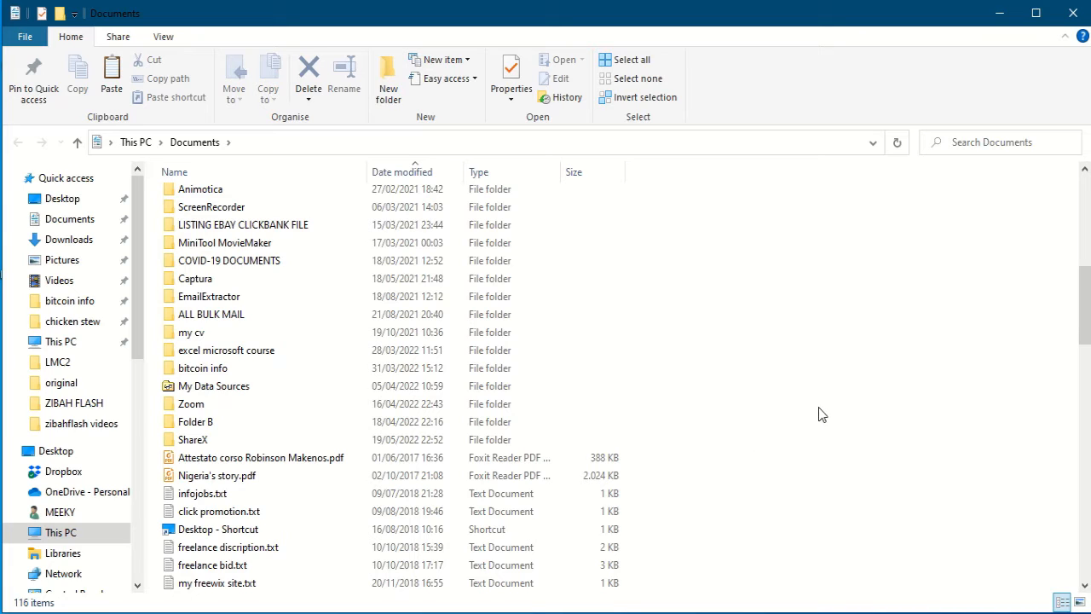
click(238, 429)
double_click(239, 429)
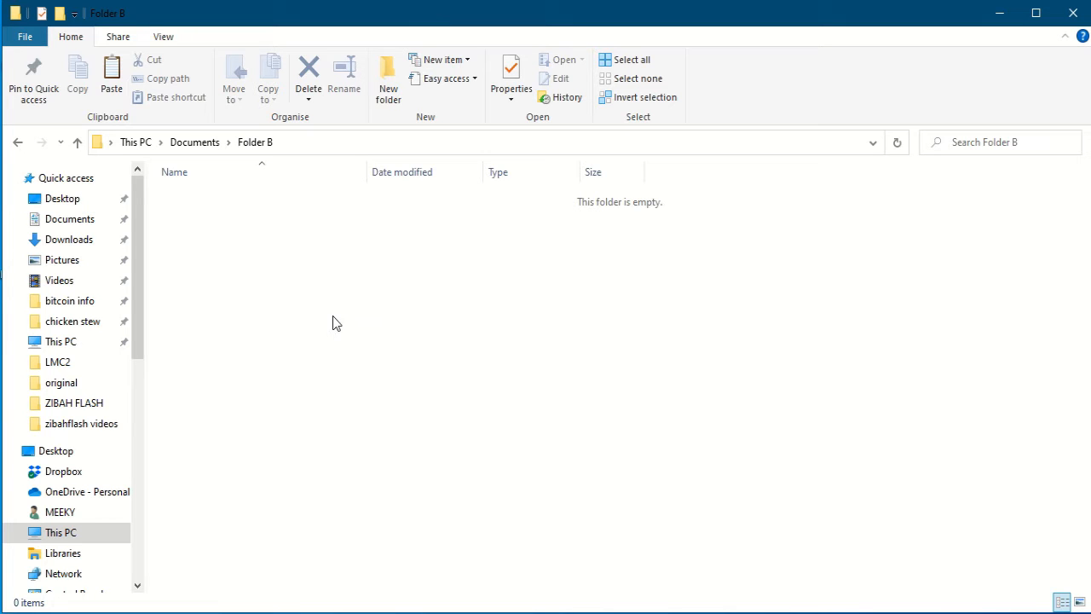
click(18, 142)
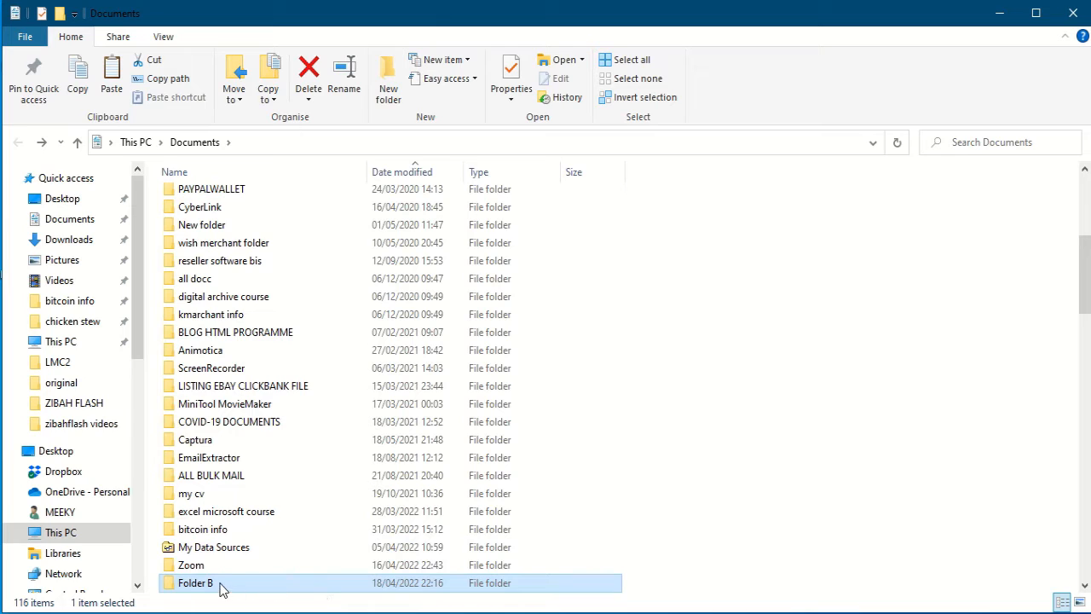
Delete Folder B from the Documents folder.
click(714, 485)
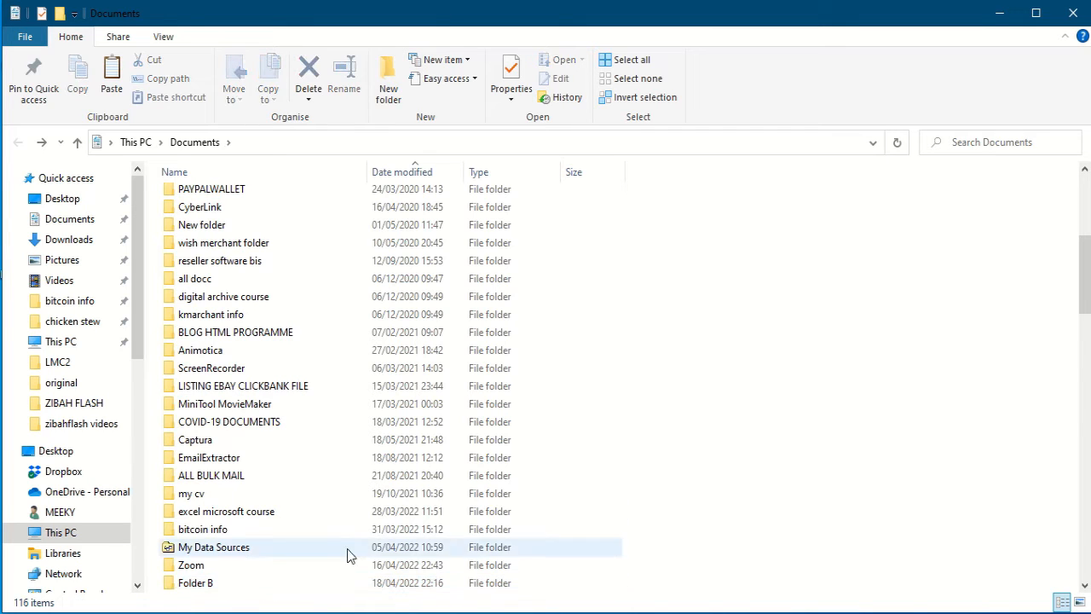
click(243, 583)
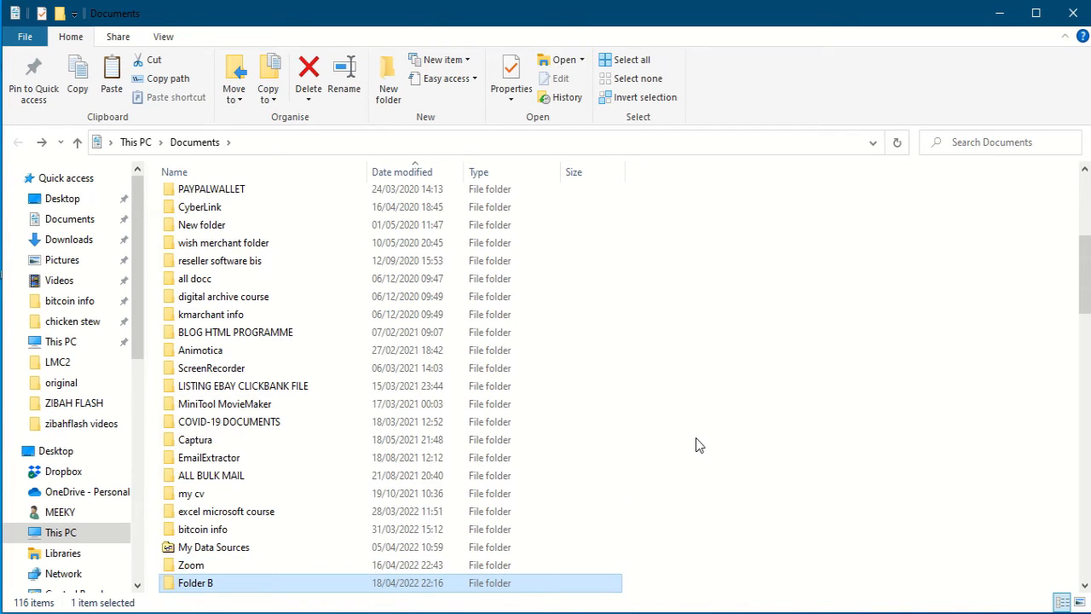
right_click(228, 584)
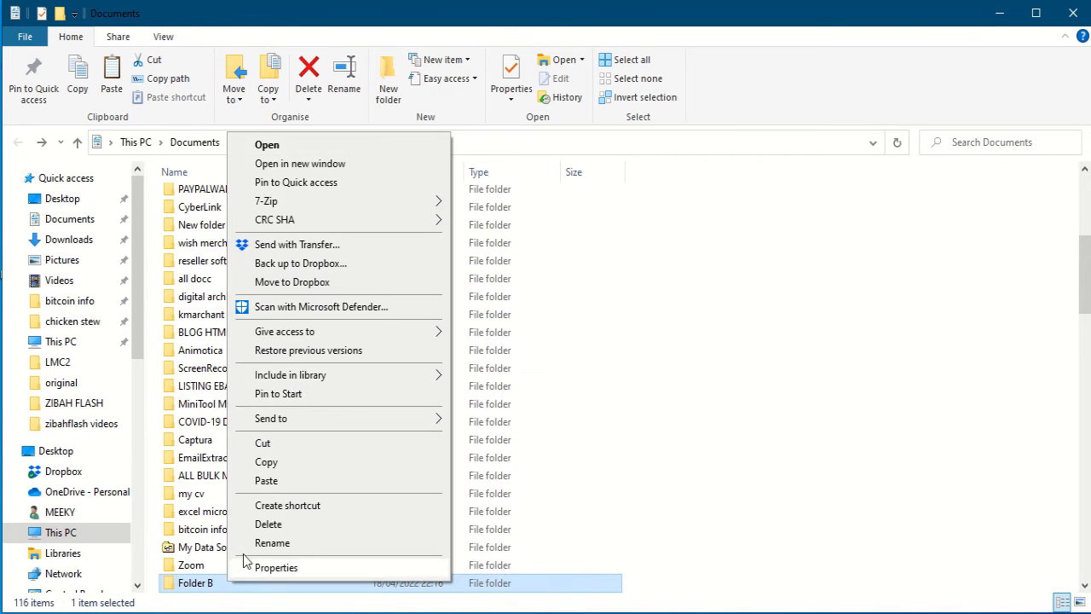
click(271, 524)
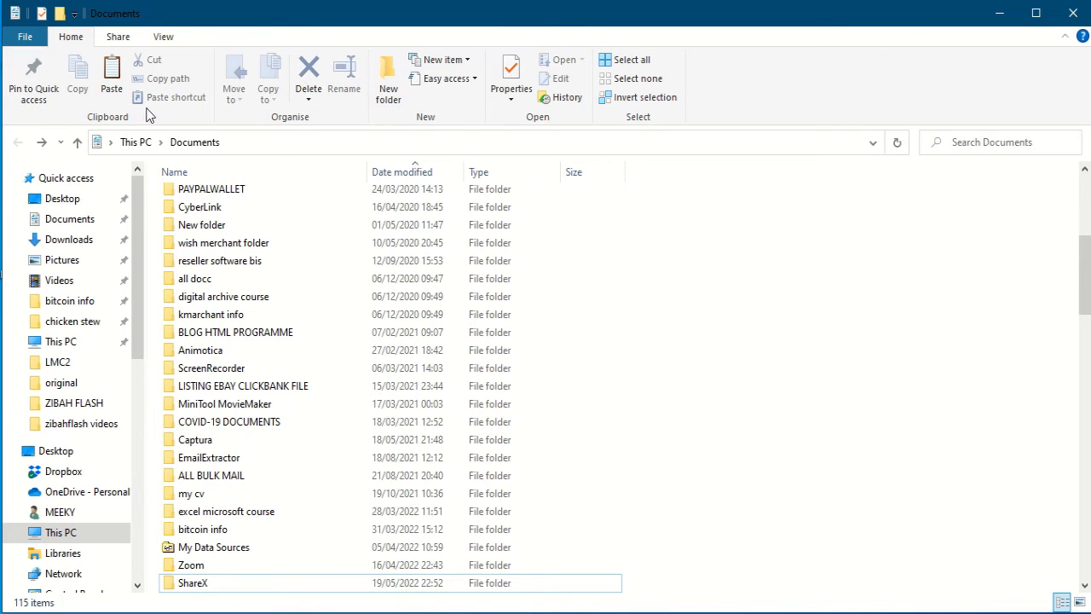
Look through the file, sharing, view and home command sets available for the Documents folder.
click(26, 41)
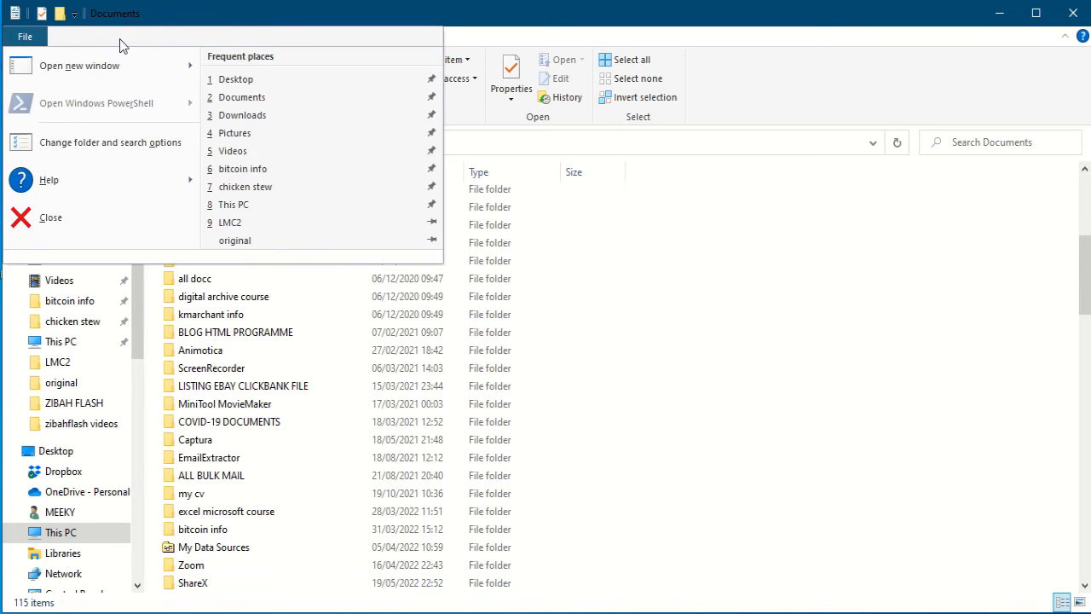
key(Escape)
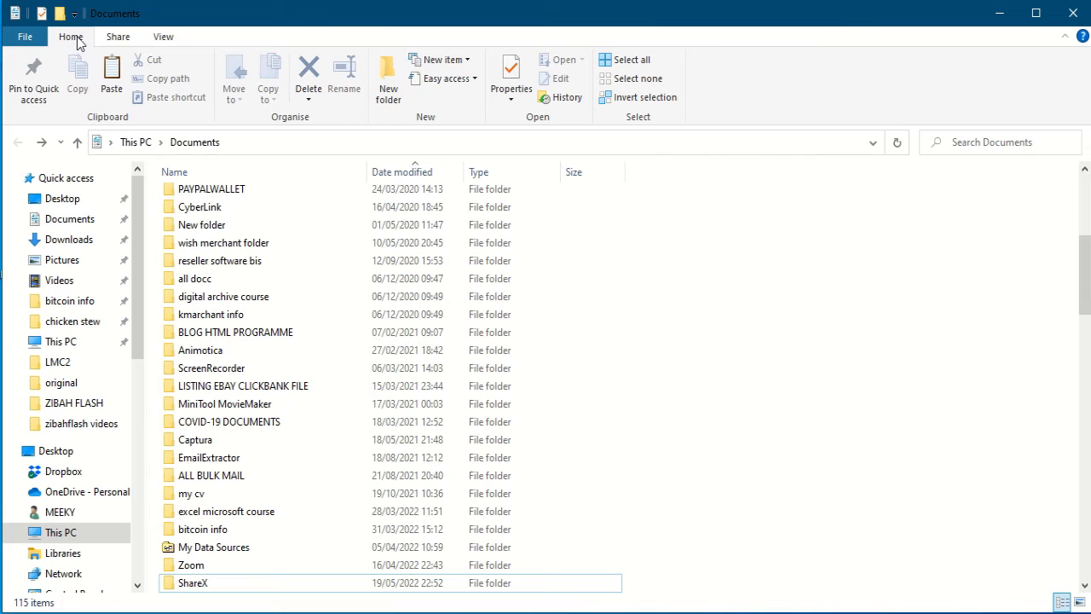
click(123, 43)
click(165, 41)
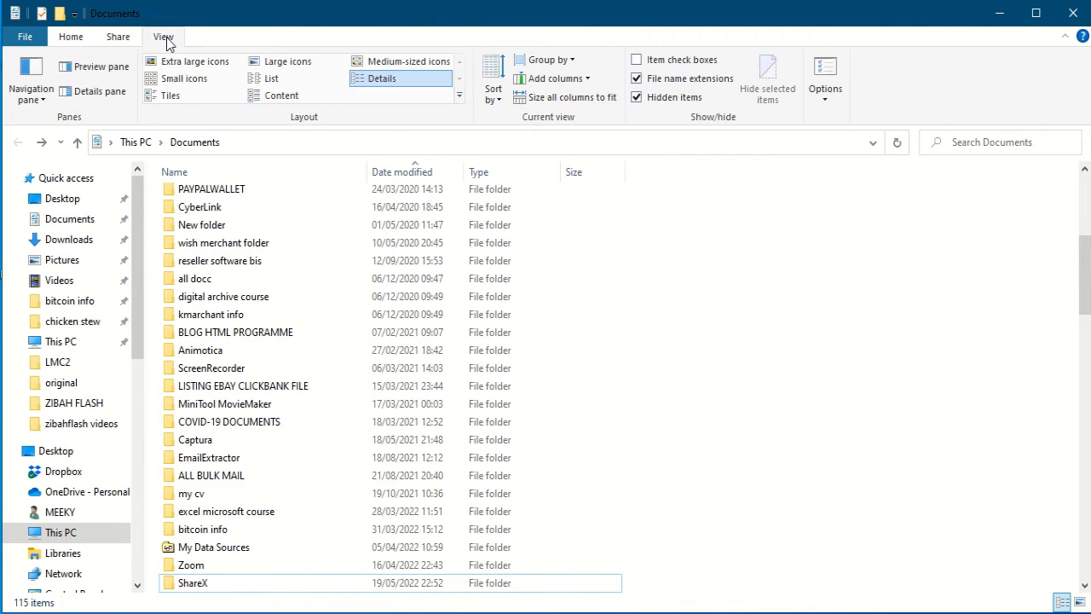
click(72, 45)
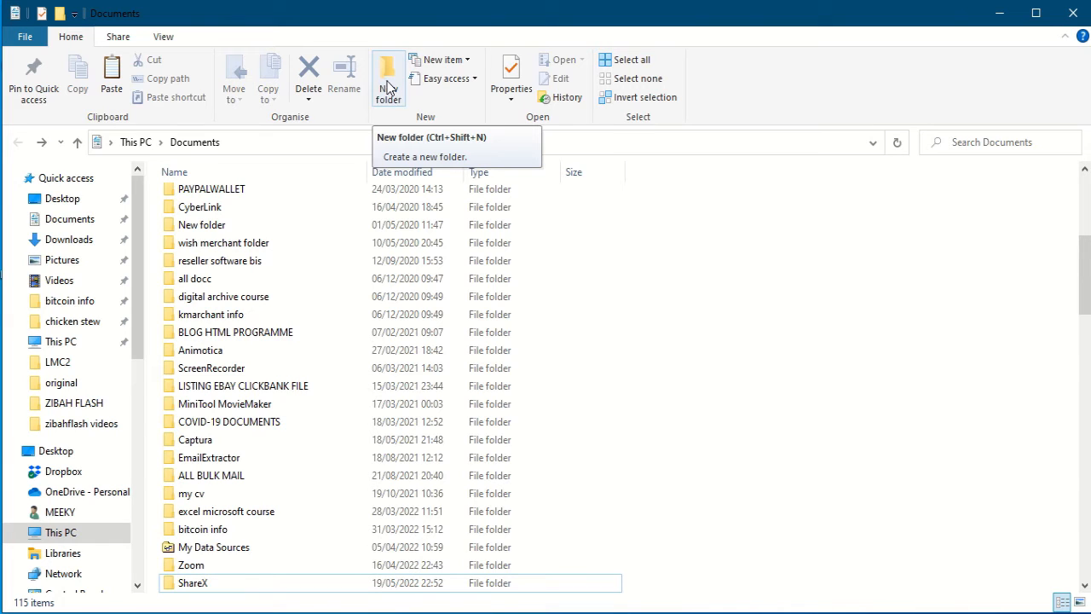
Create a new folder in Documents and name it FOLDER B.
right_click(756, 246)
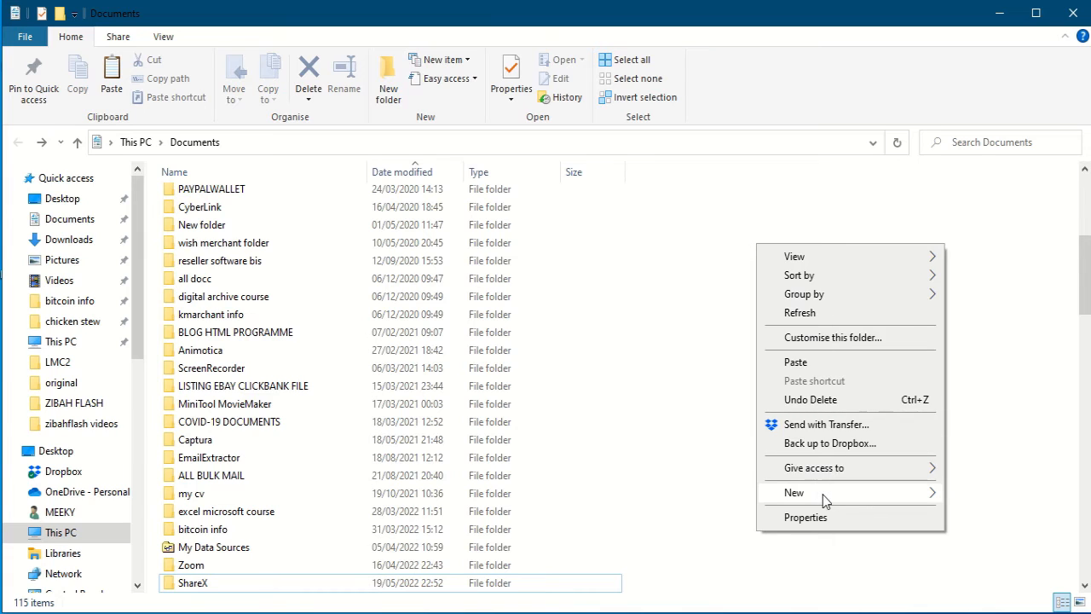
mouse_move(823, 499)
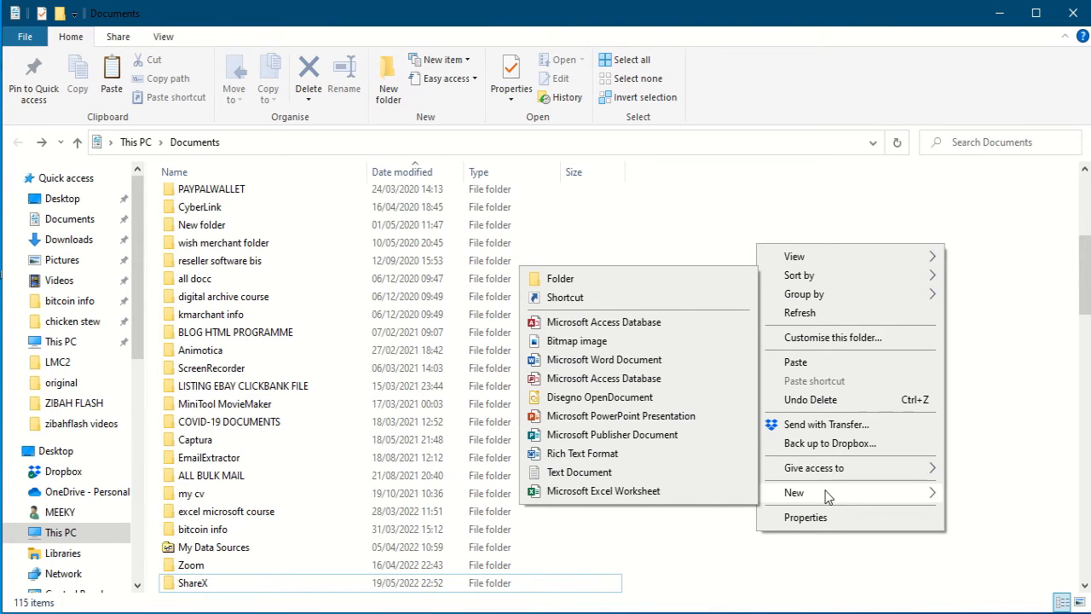
click(591, 283)
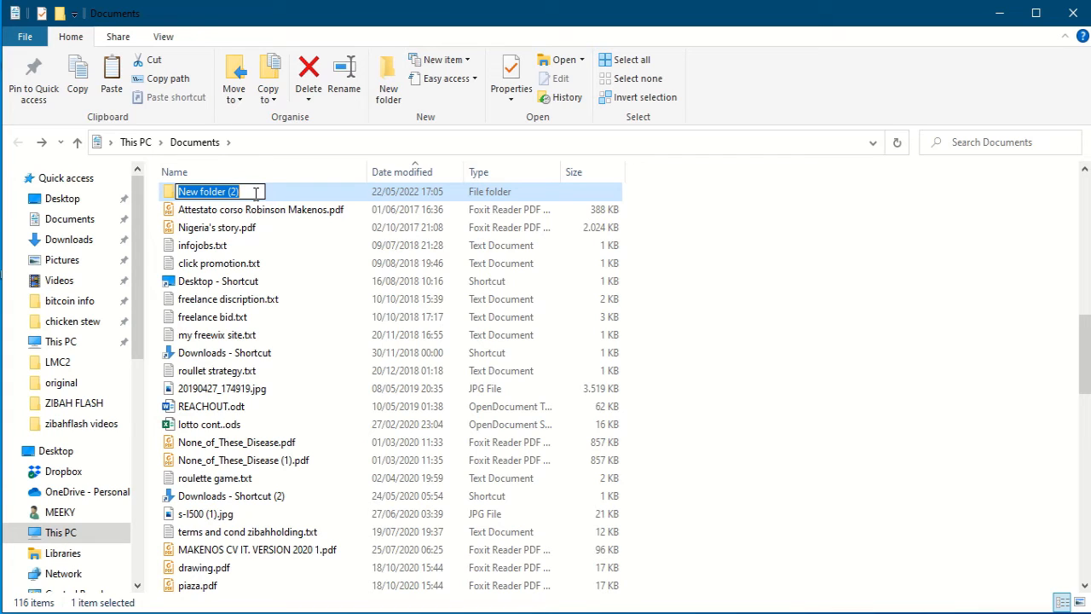
text(FO)
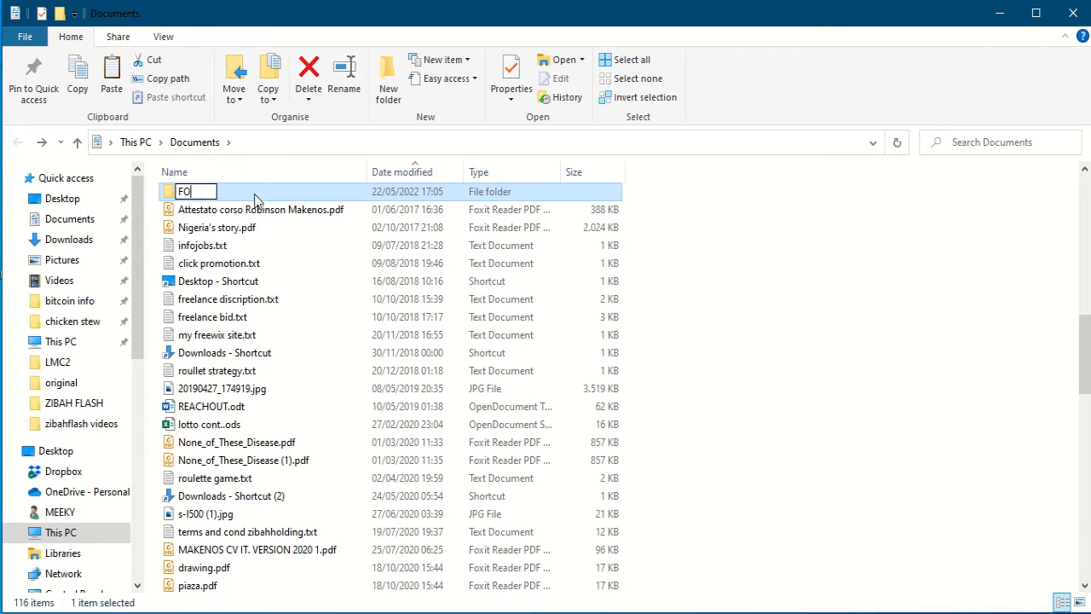
text(LDER B)
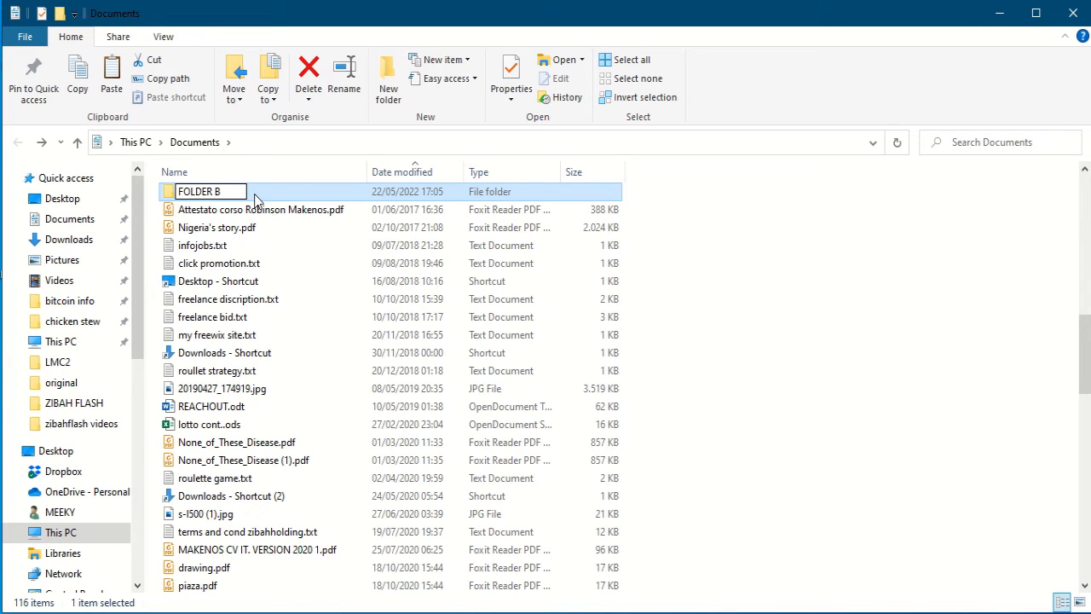
key(Return)
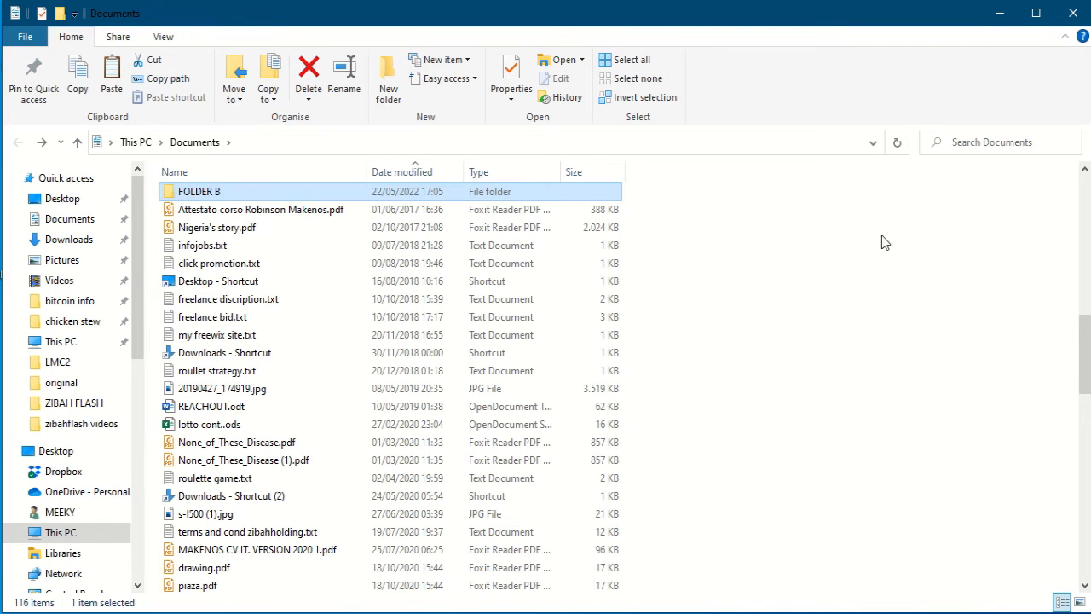
click(744, 252)
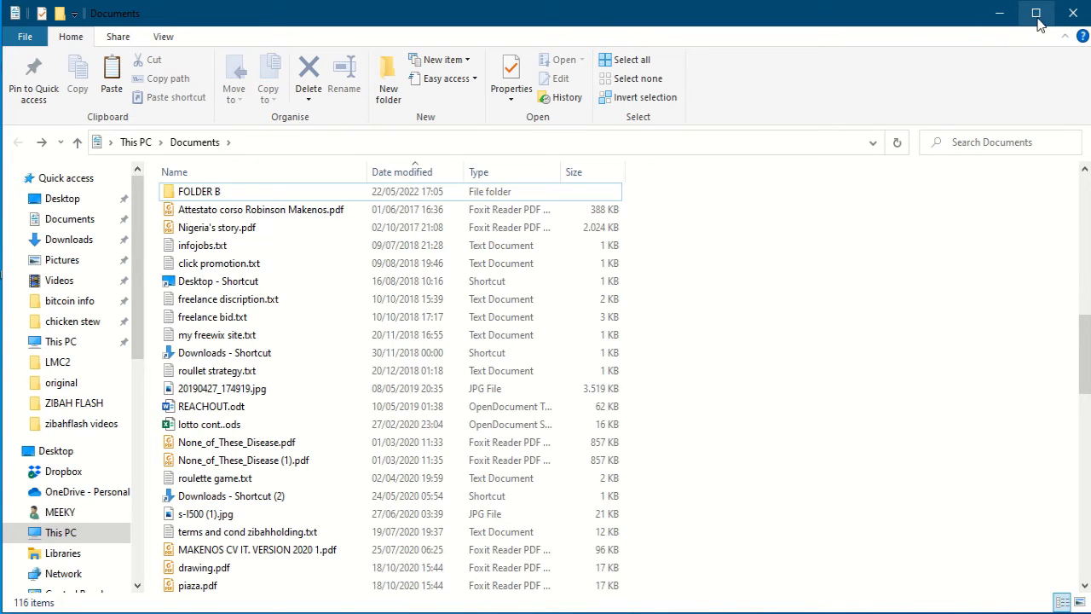
Try out maximising, restoring, minimising and reopening the Documents window.
click(1038, 15)
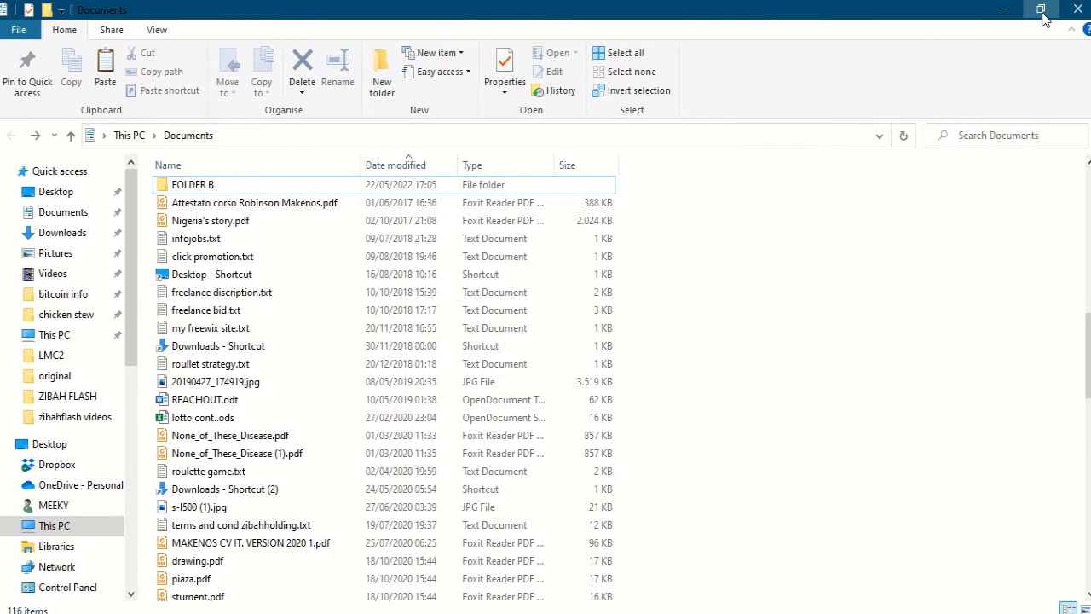
click(1040, 17)
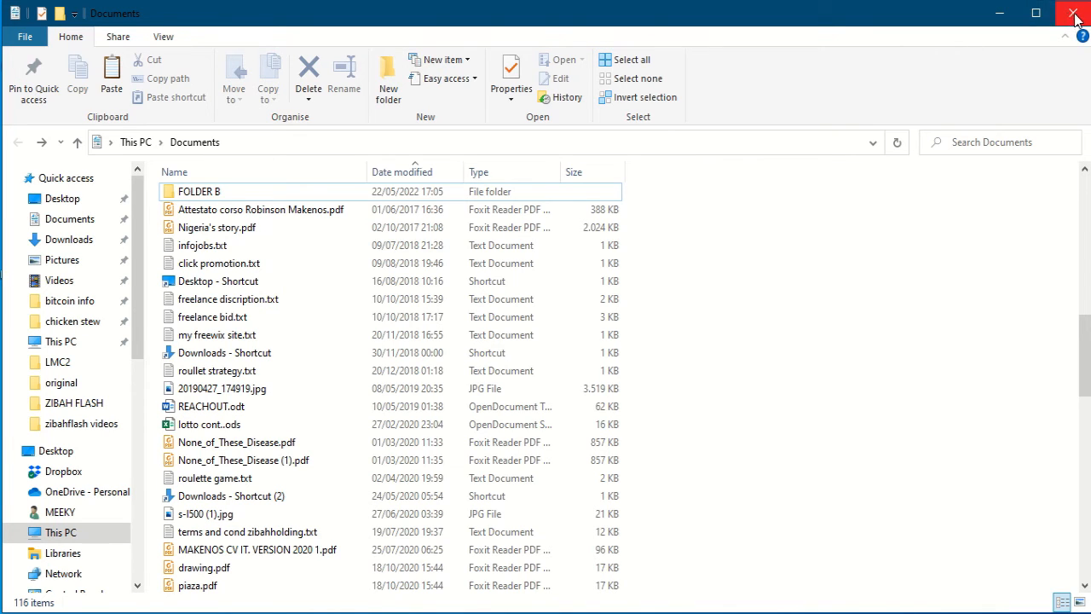
click(1003, 16)
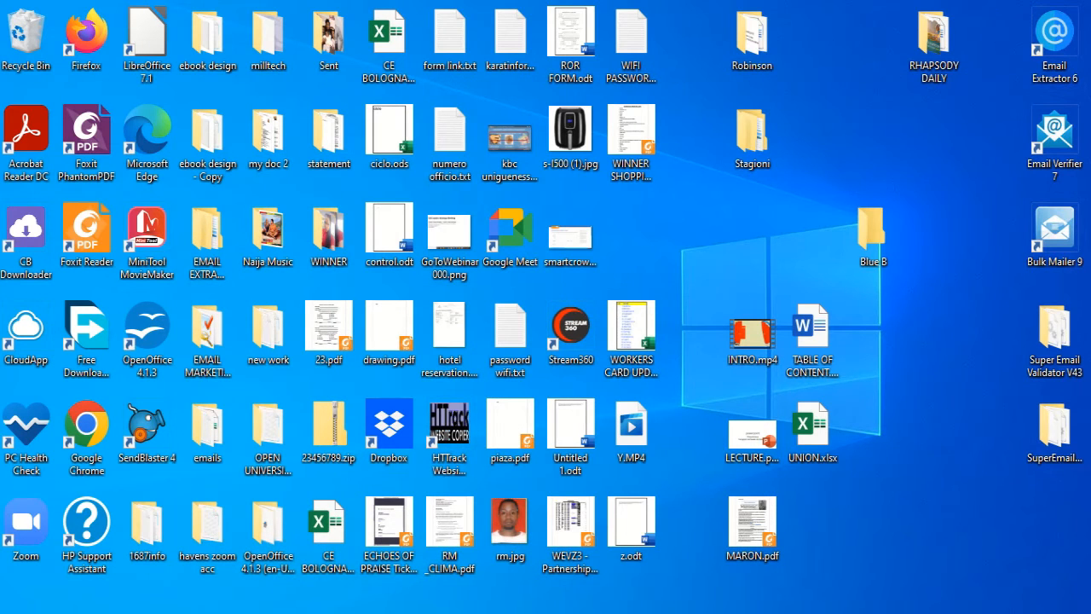
mouse_move(413, 612)
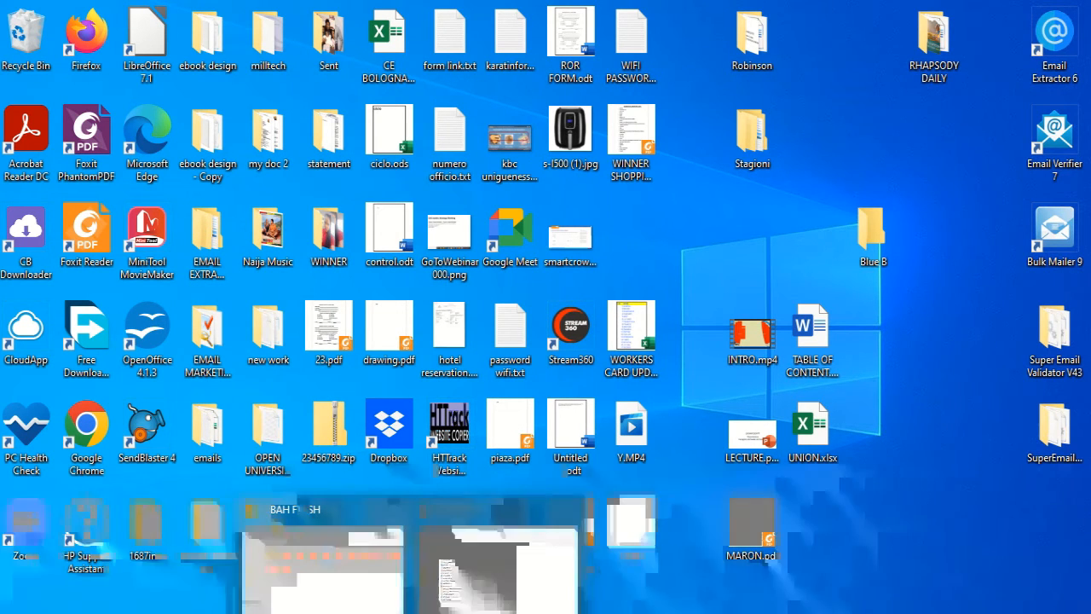
mouse_move(482, 587)
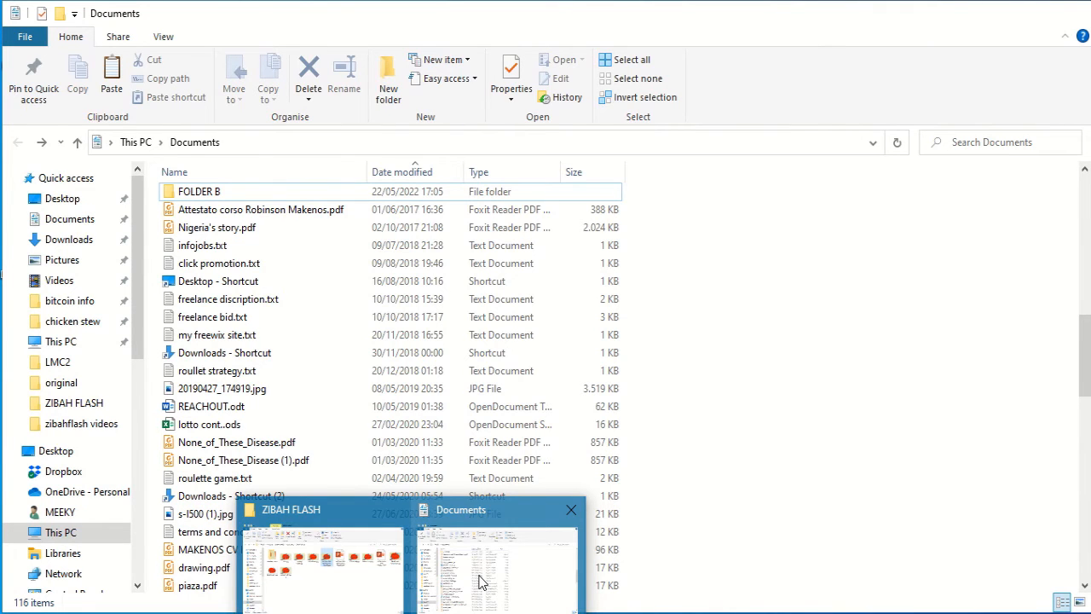
click(481, 583)
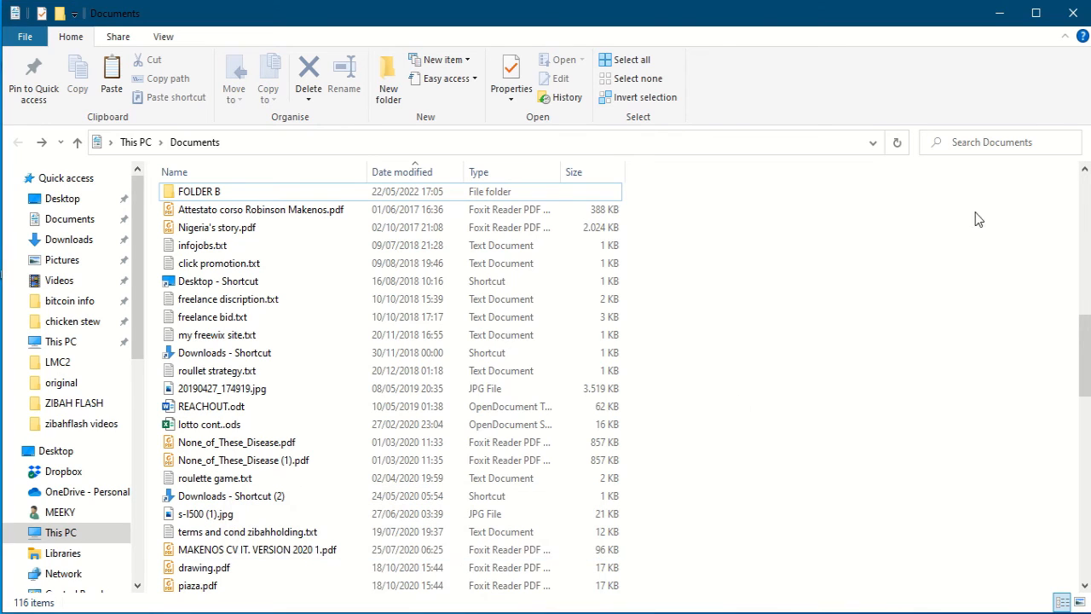
Minimise the Documents window to show the desktop.
click(1000, 19)
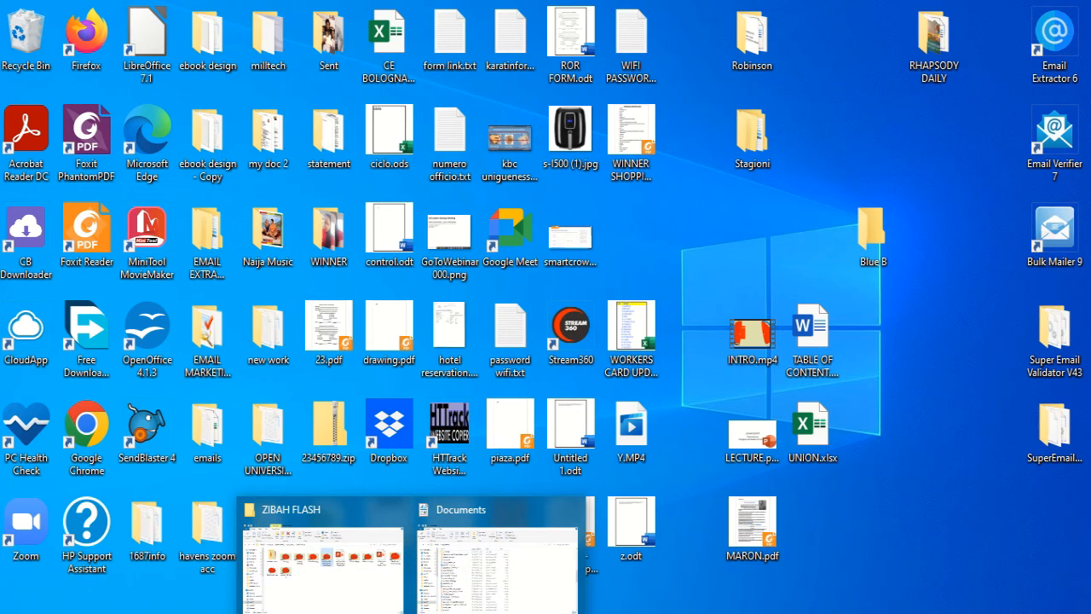
click(465, 588)
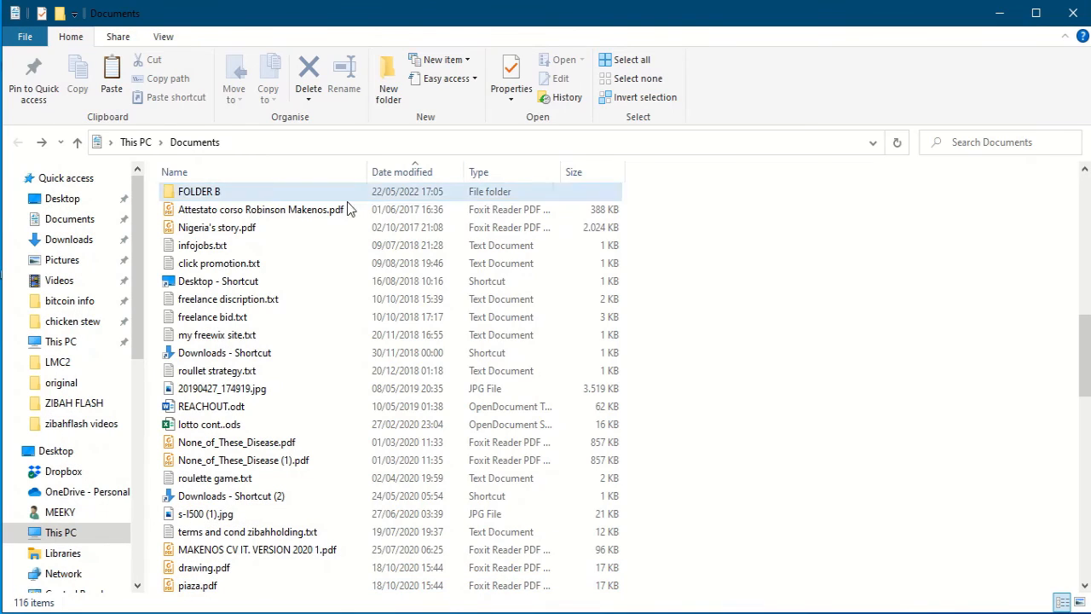
click(1000, 12)
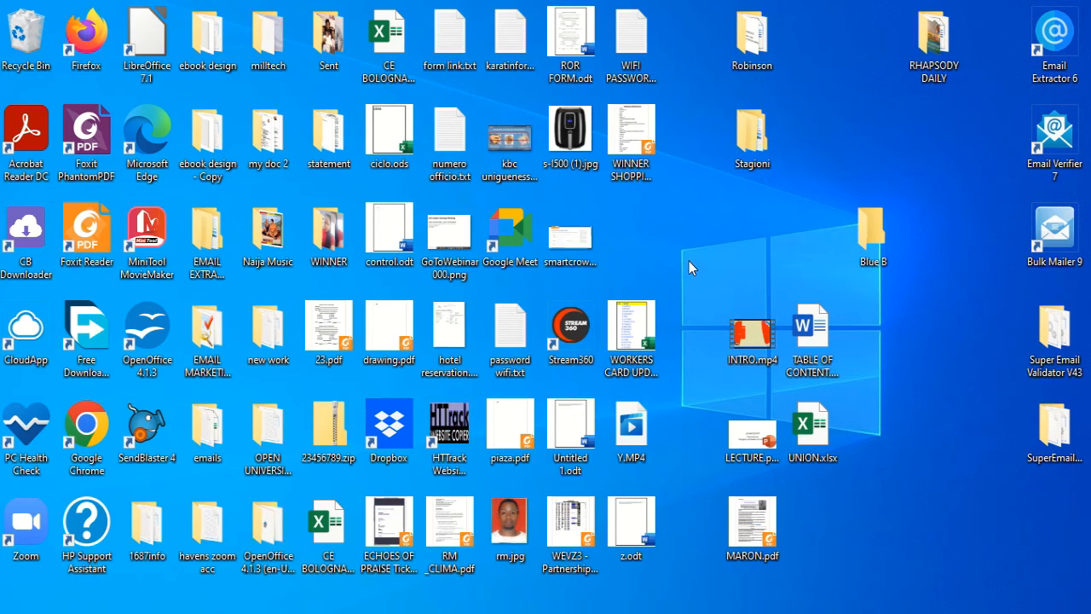
Try selecting the five files below Blue B on the desktop together with a selection box, and clear the selection.
drag(689, 261, 871, 577)
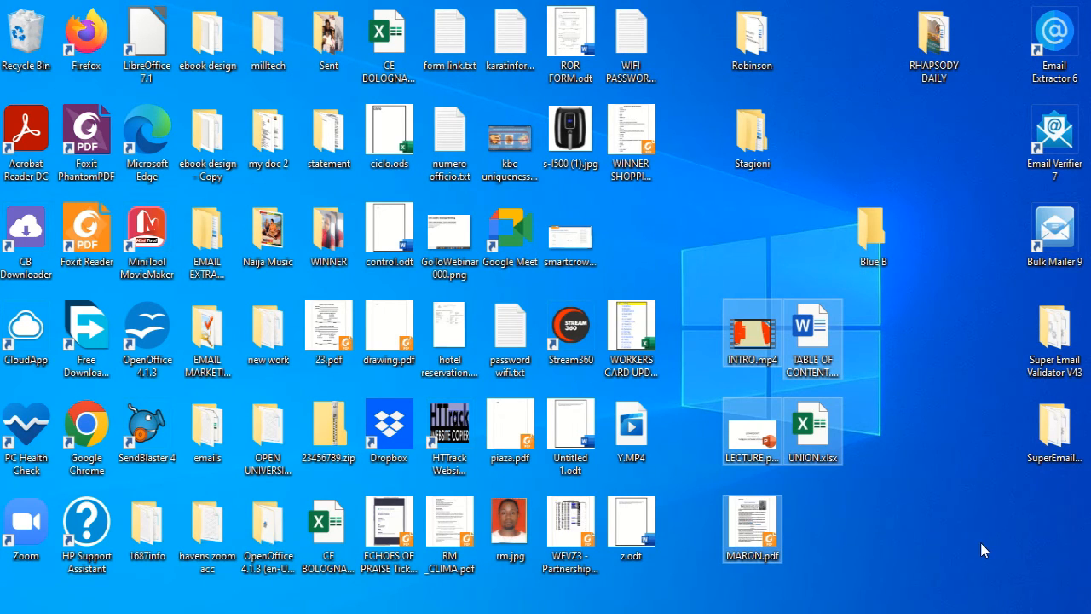
click(891, 524)
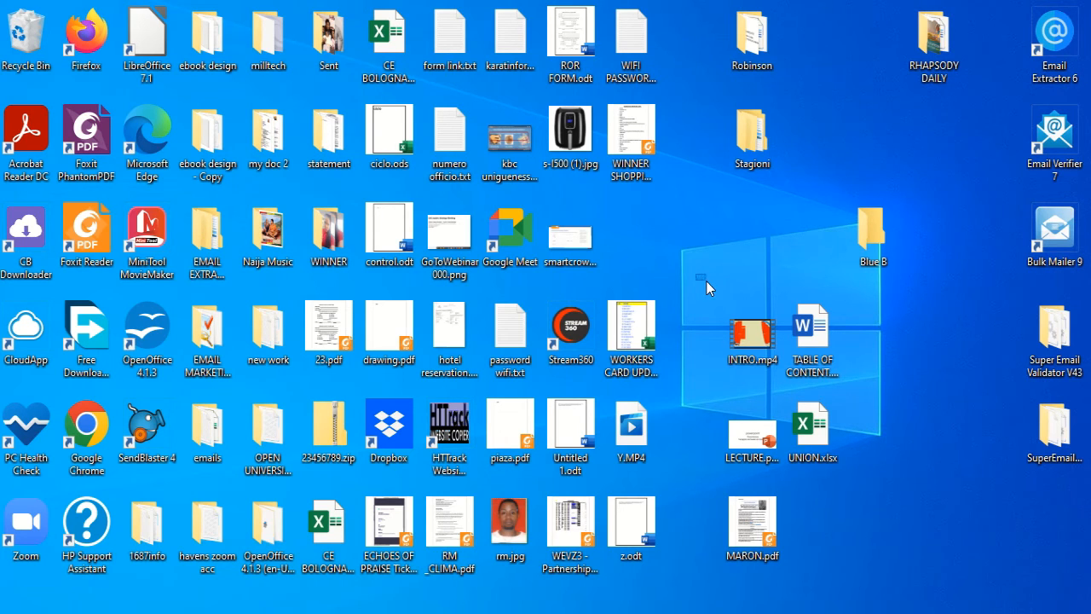
drag(707, 282, 882, 570)
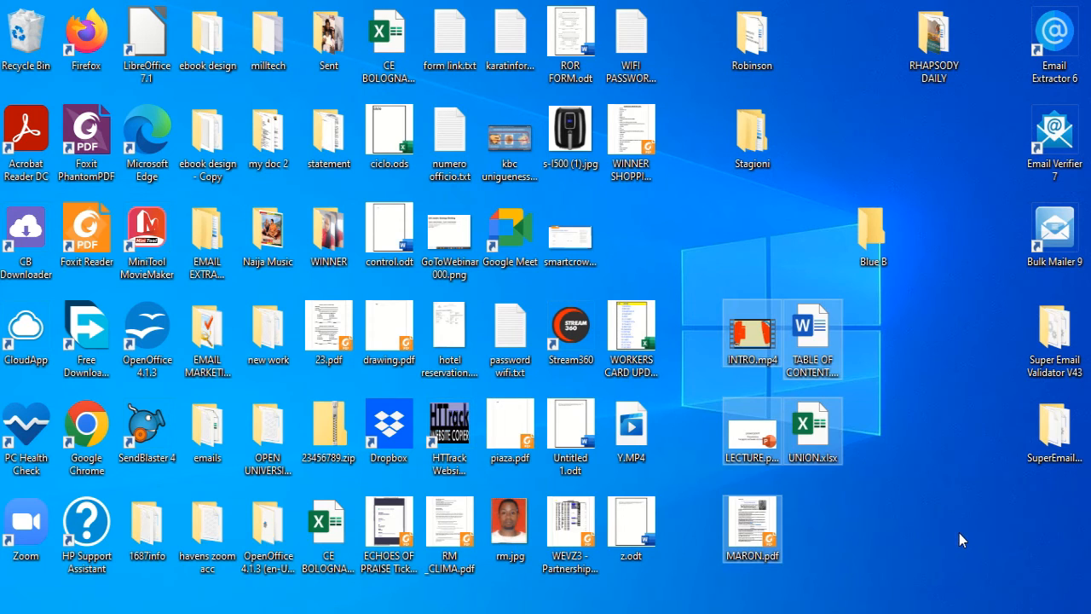
click(914, 502)
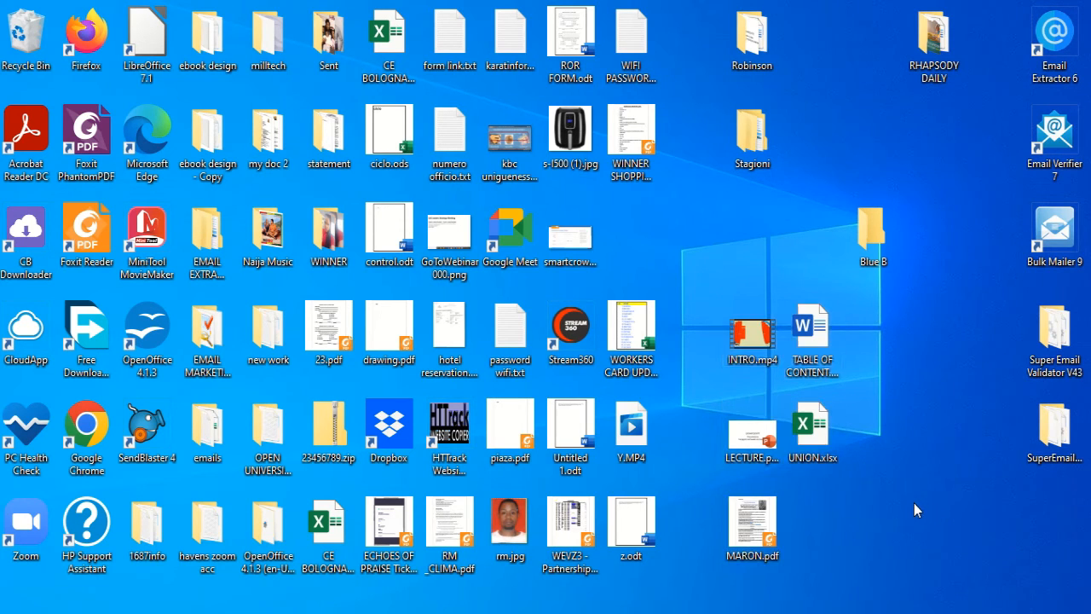
click(766, 346)
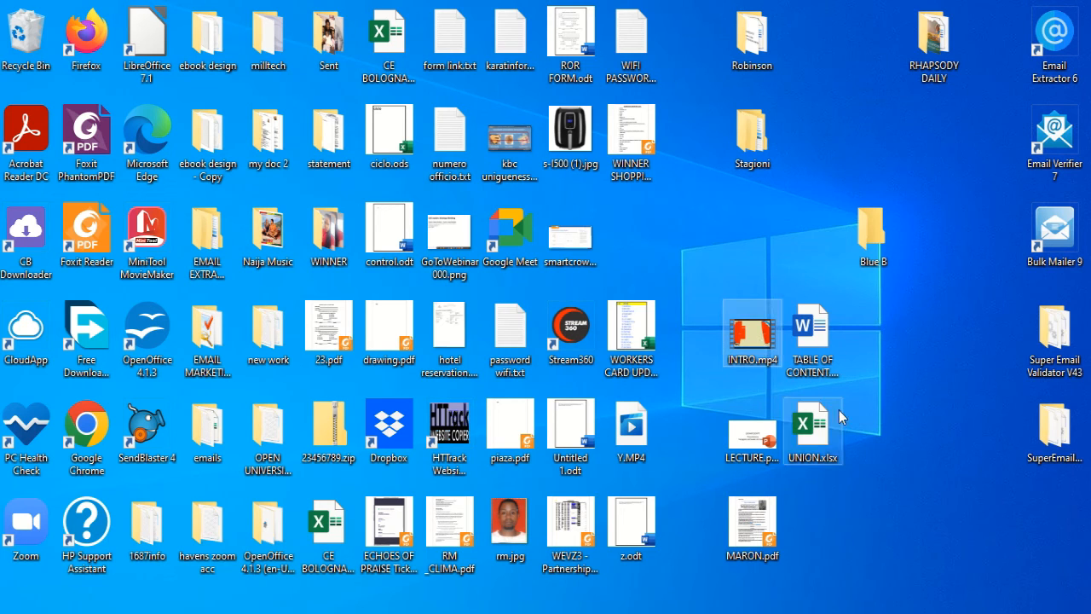
click(927, 440)
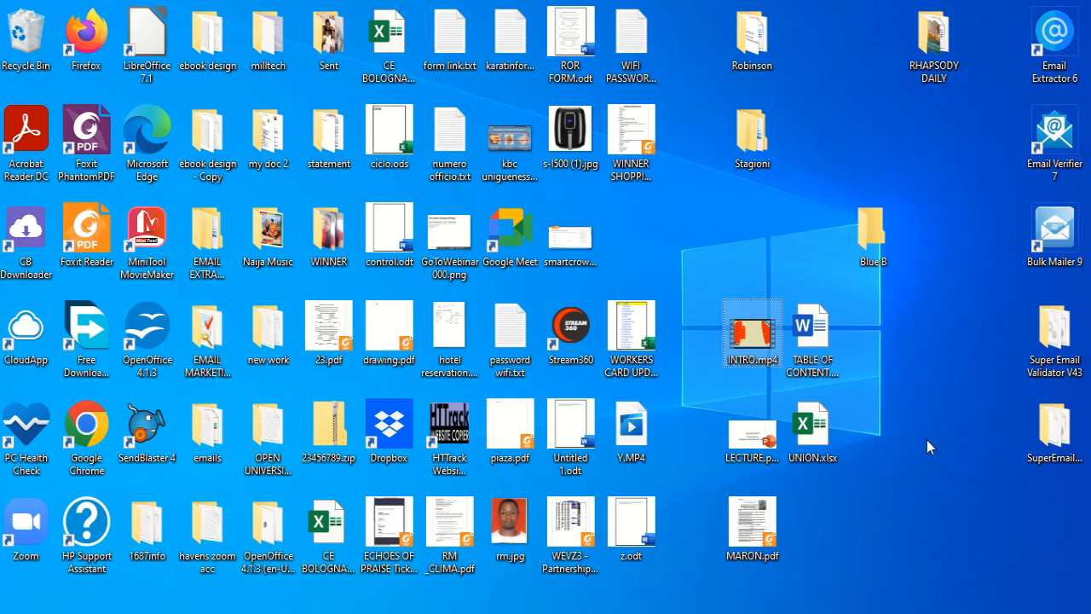
shift+click(822, 340)
ctrl+click(767, 444)
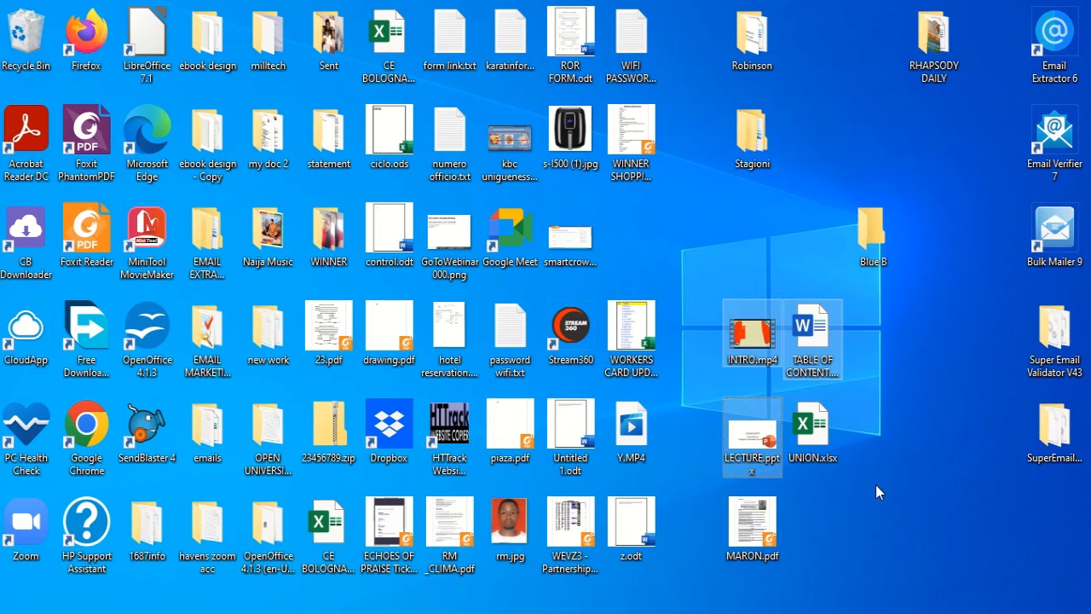
ctrl+click(820, 437)
ctrl+click(755, 532)
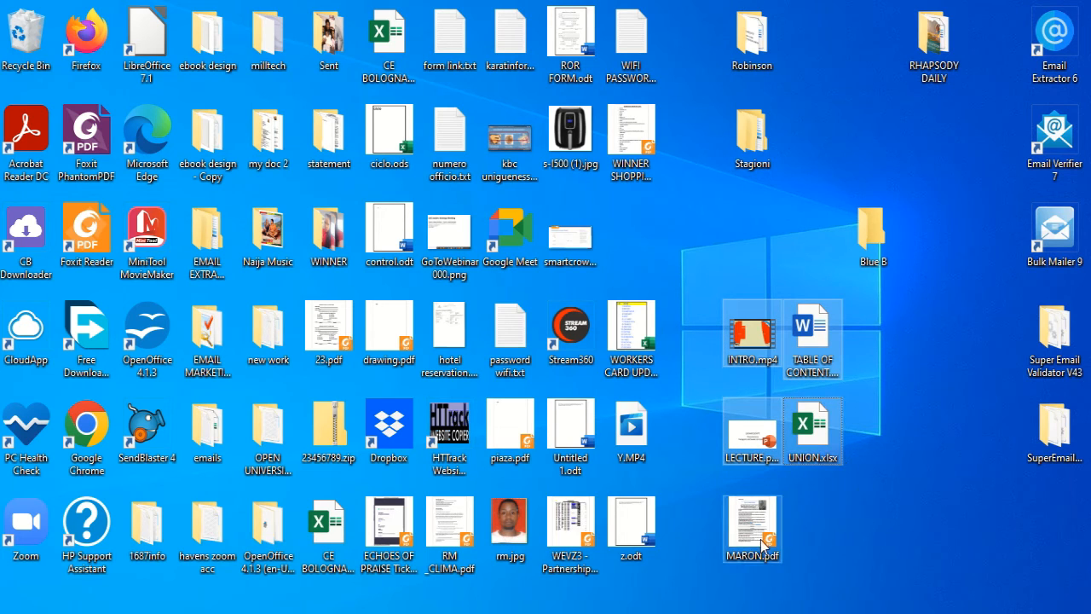
click(916, 519)
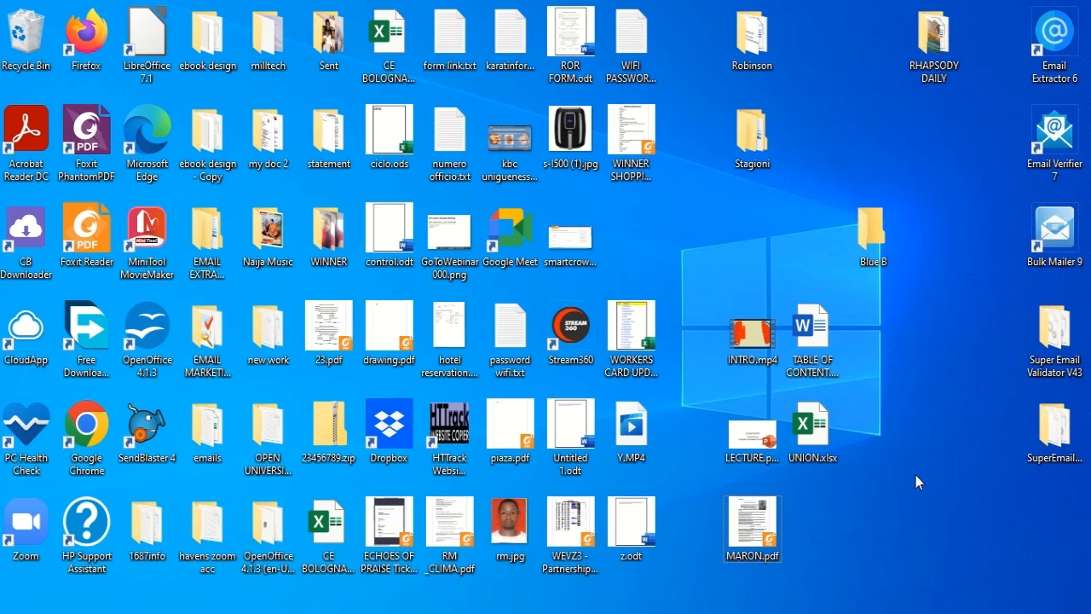
Select INTRO.mp4, TABLE OF CONTENT.docx, LECTURE.pptx, UNION.xlsx and MARON.pdf one by one on the desktop and cut them.
click(759, 341)
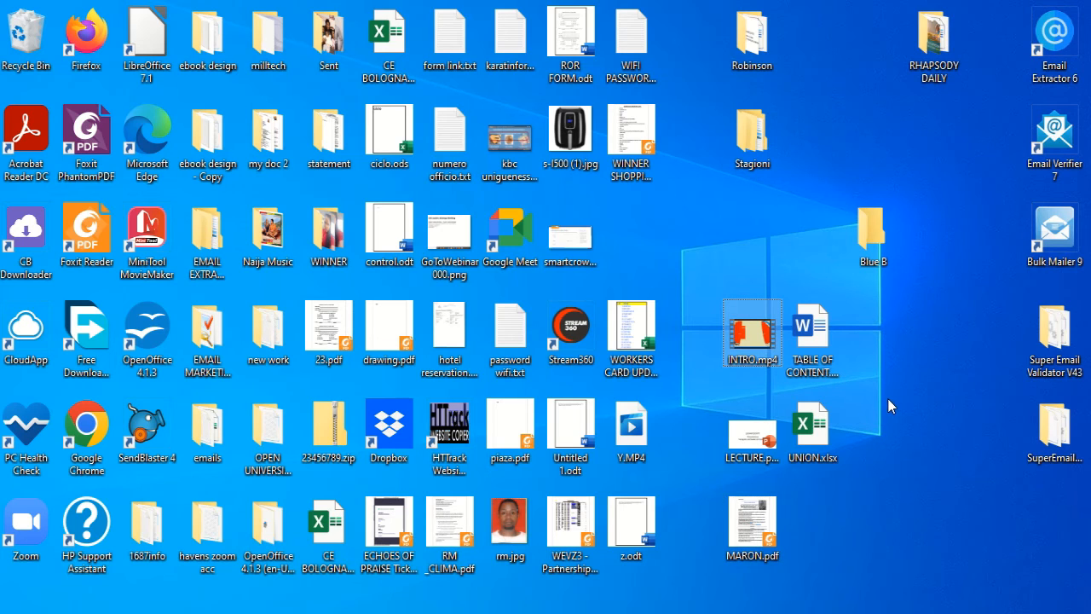
ctrl+click(821, 339)
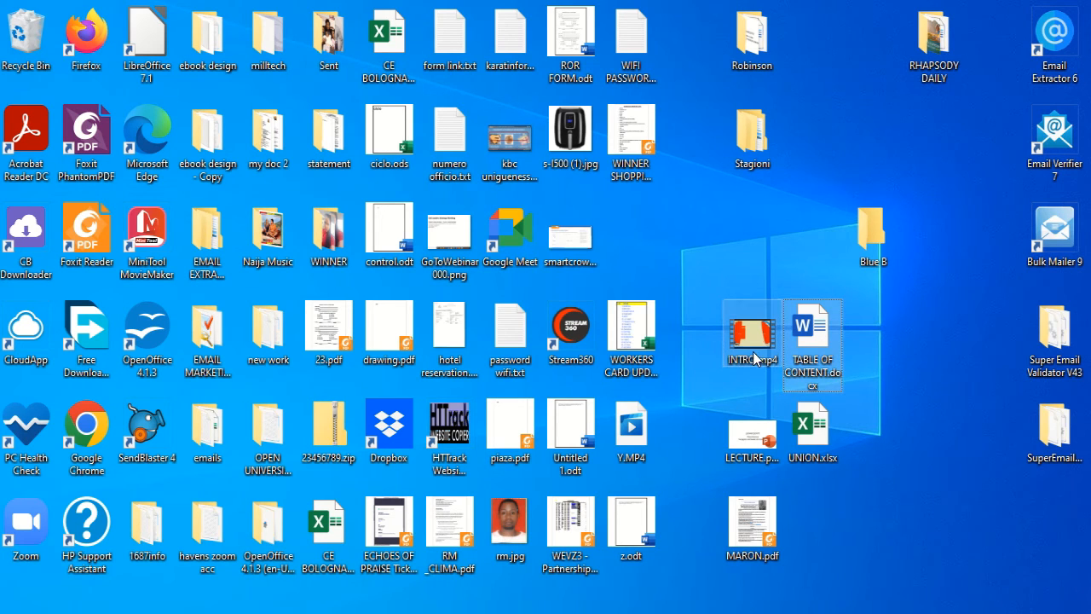
ctrl+click(752, 434)
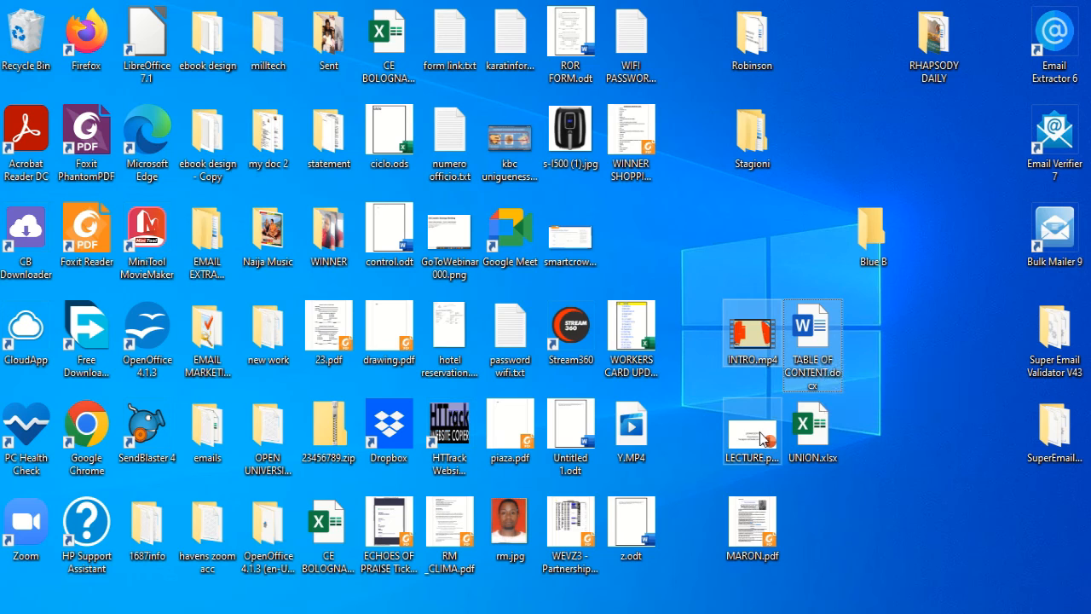
ctrl+click(822, 433)
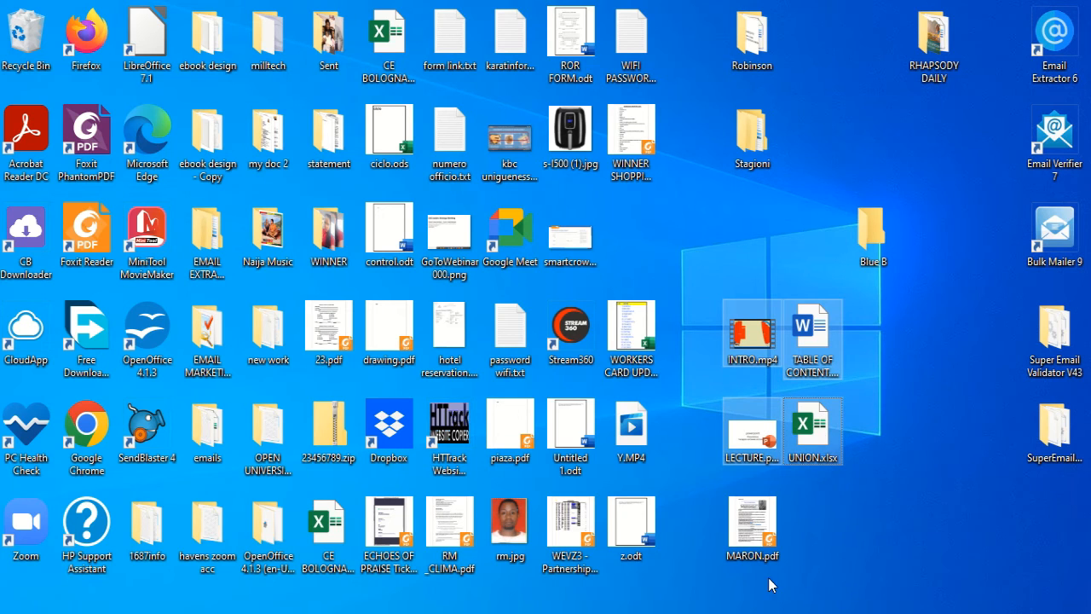
ctrl+click(763, 530)
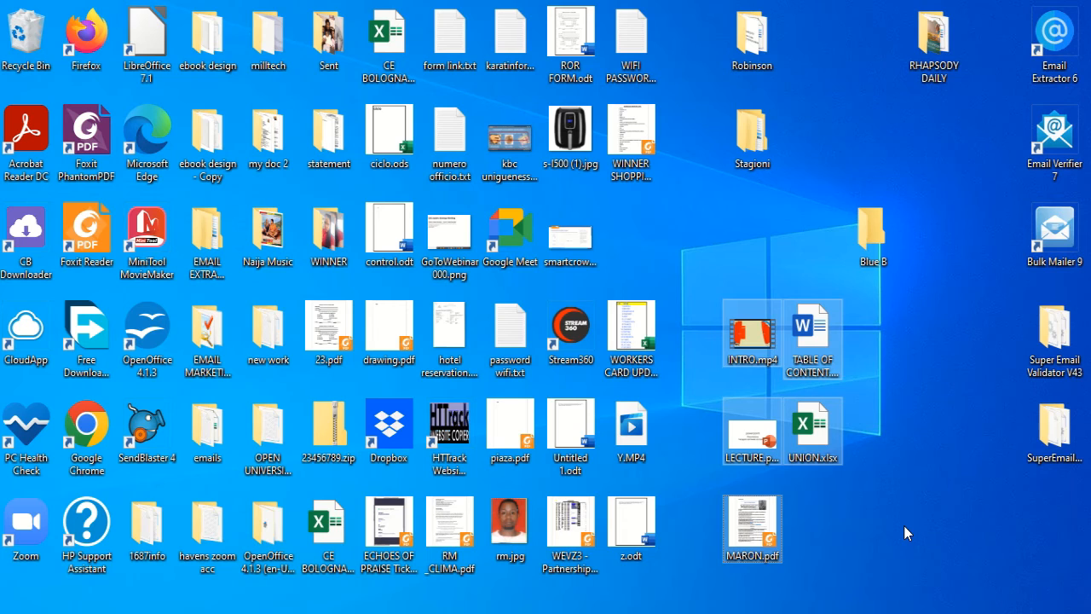
right_click(774, 339)
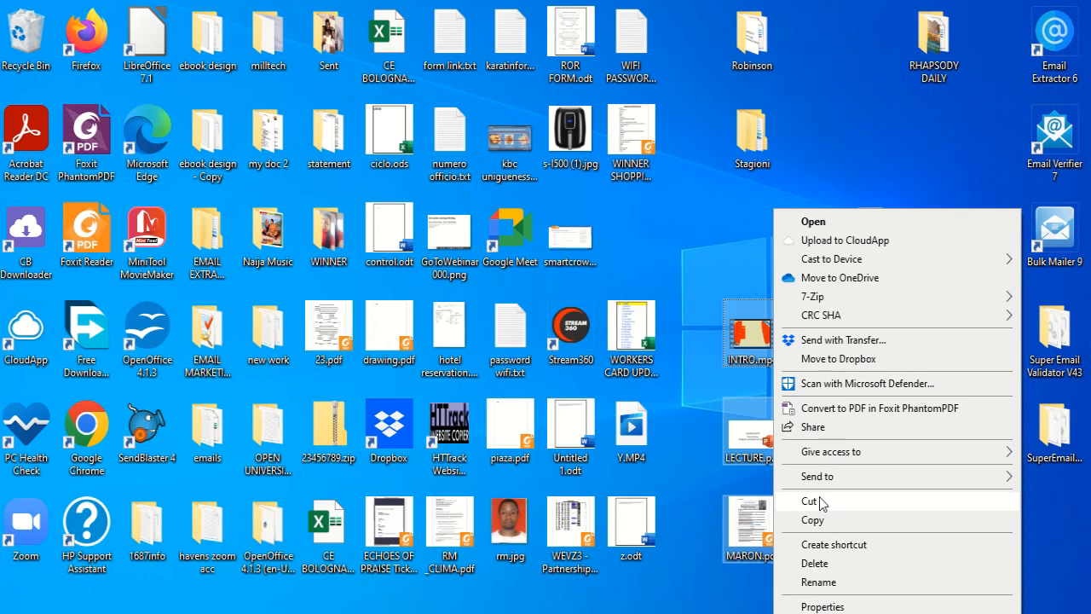
mouse_move(827, 484)
click(830, 508)
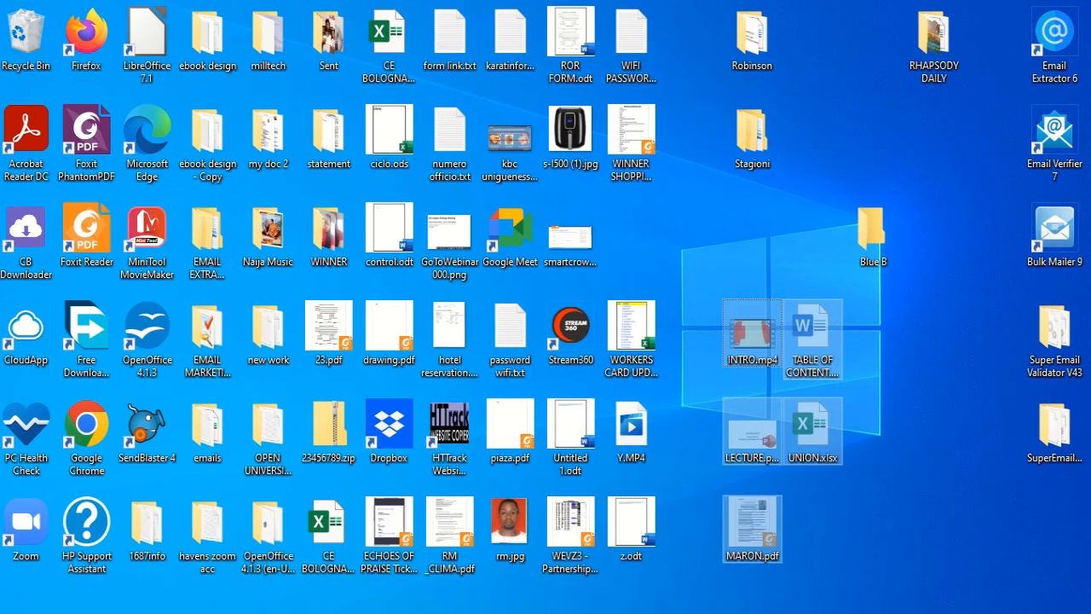
Paste the five cut files into FOLDER B in Documents and minimise the window to return to the desktop.
mouse_move(411, 612)
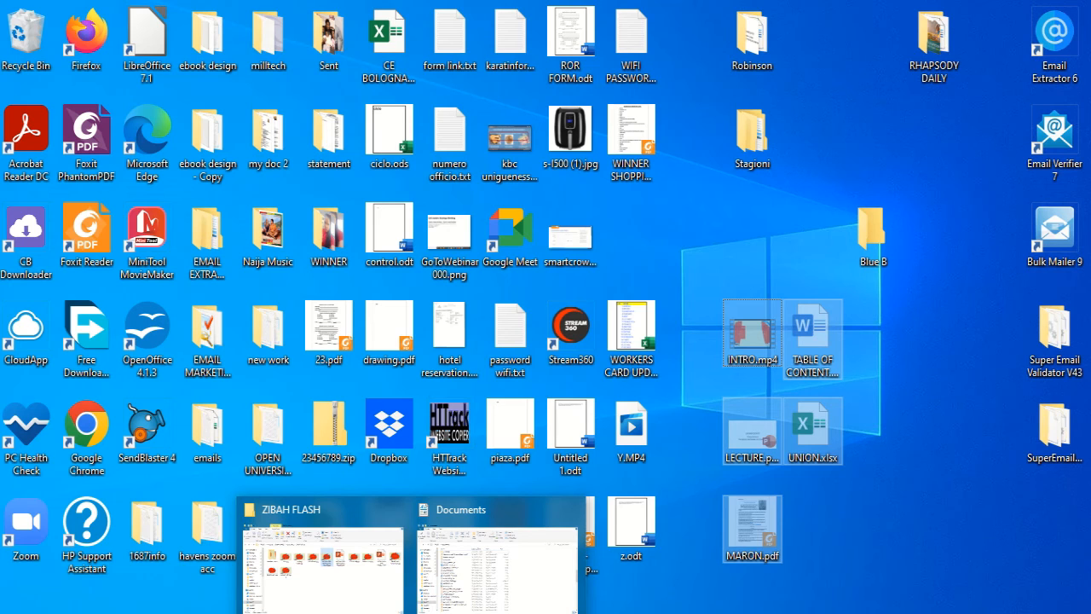
click(496, 562)
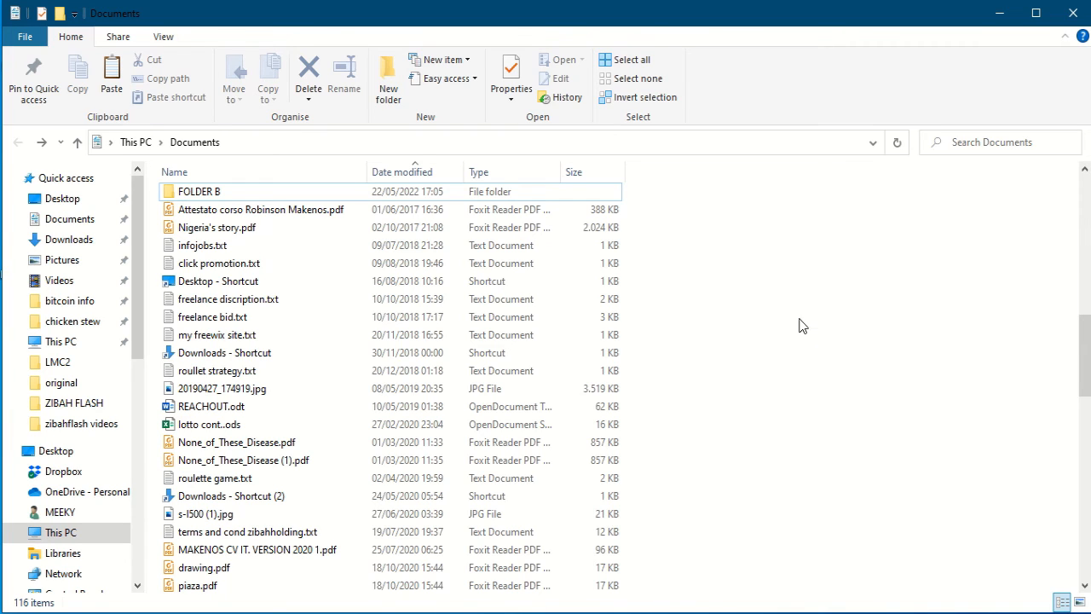
double_click(219, 194)
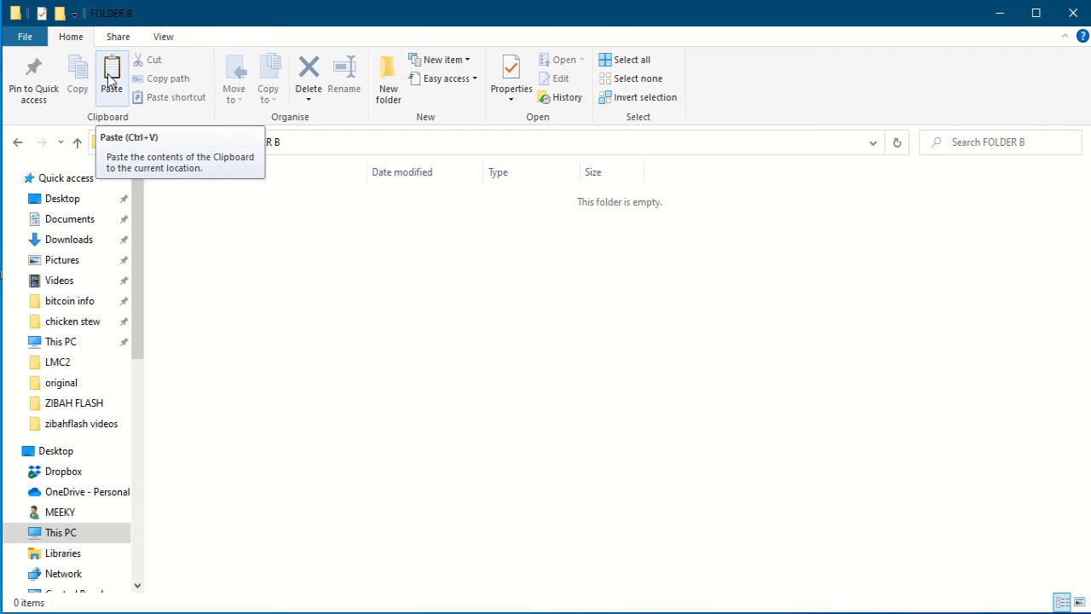
right_click(466, 265)
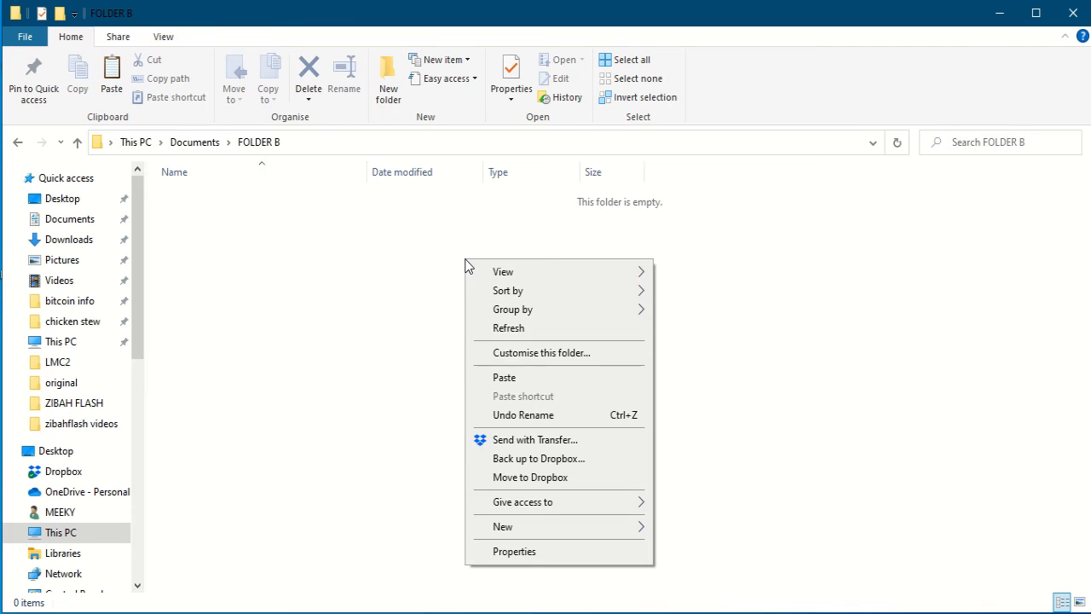
click(531, 379)
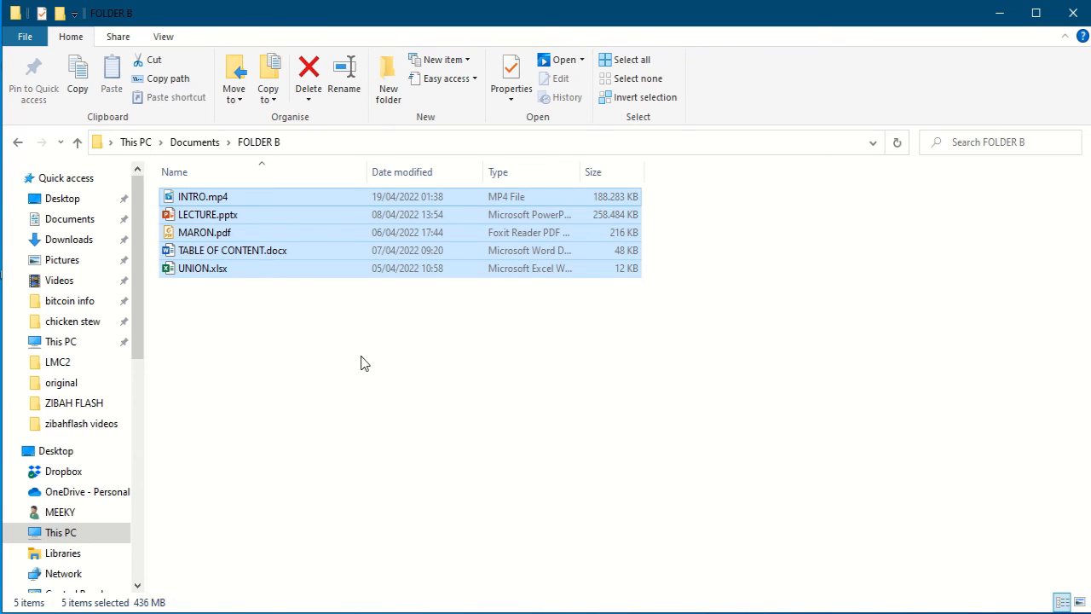
click(322, 343)
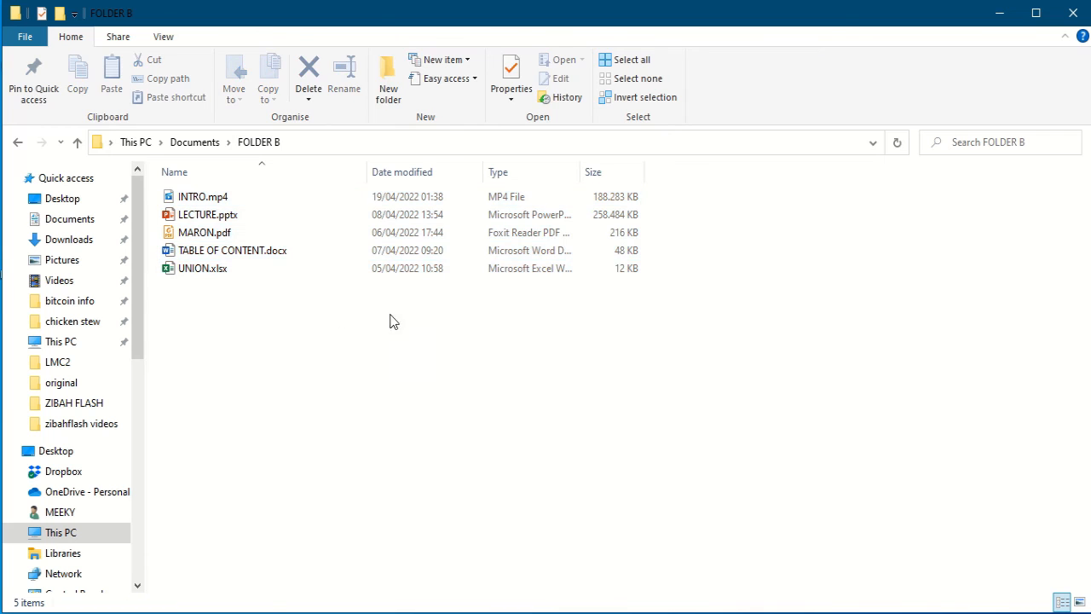
click(1001, 15)
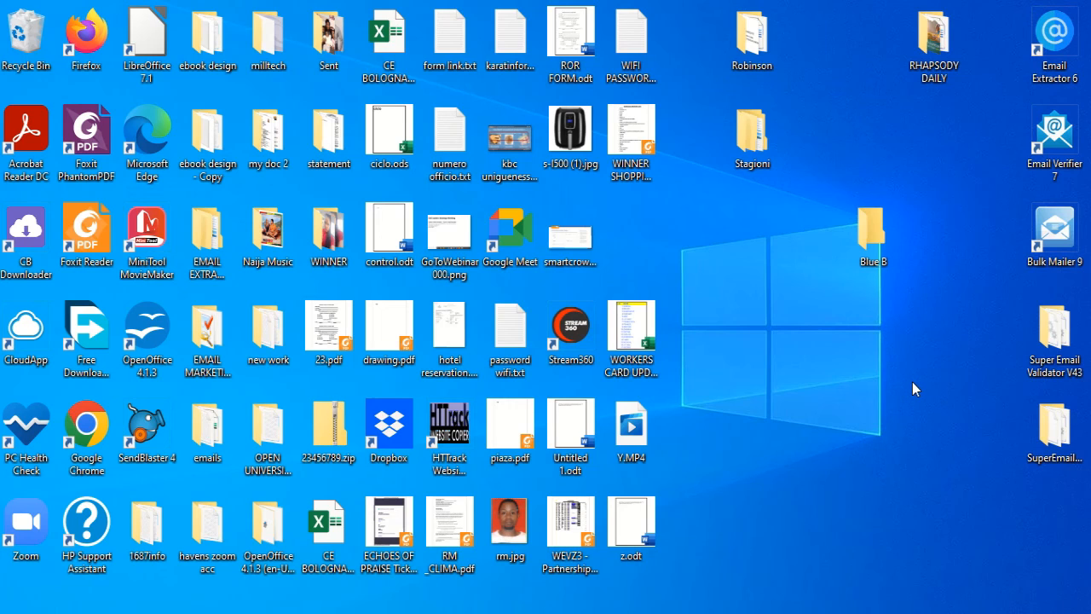